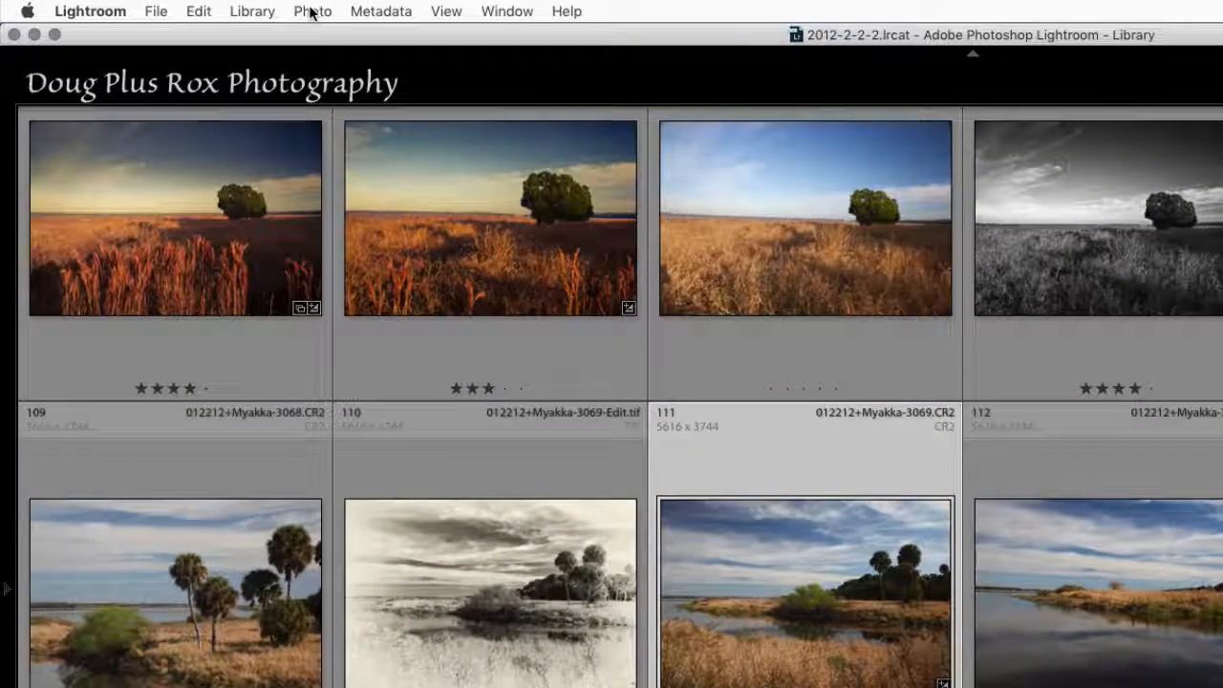
Step: Create two virtual copies of the selected photo 012212+Myakka-3069.CR2 in the Library grid
{"action": "left_click", "coordinate": [312, 12]}
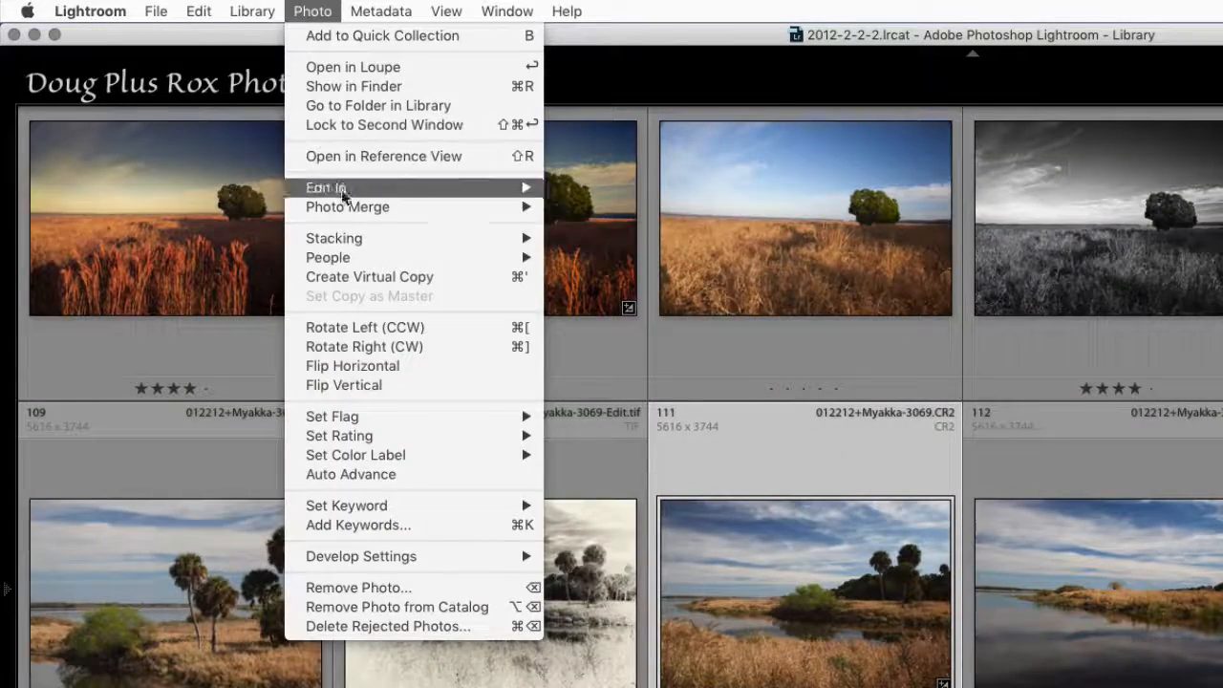
{"action": "left_click", "coordinate": [373, 276]}
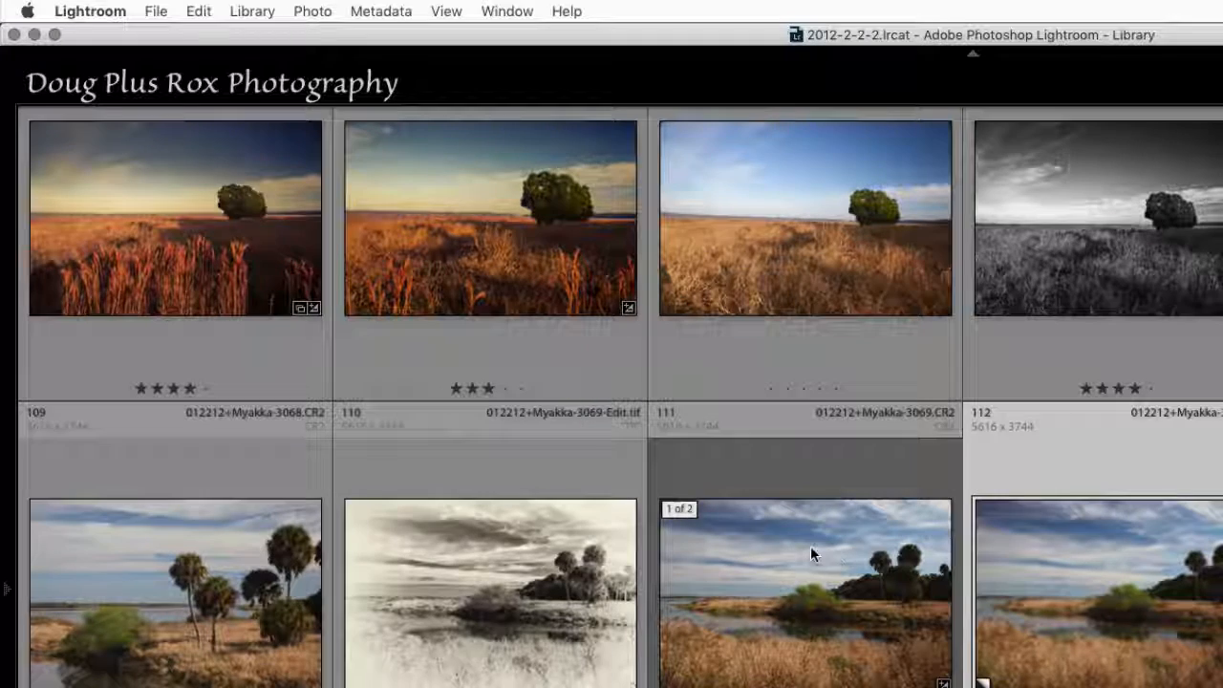
{"action": "left_click", "coordinate": [811, 548]}
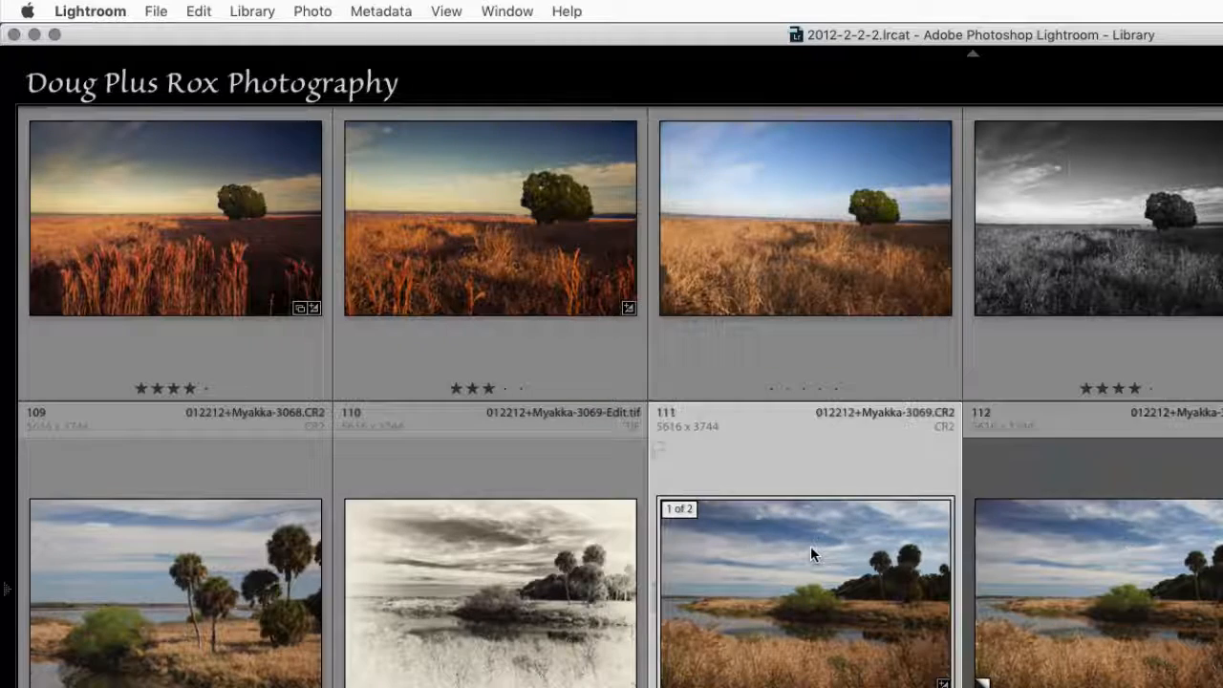
{"action": "left_click", "coordinate": [310, 11]}
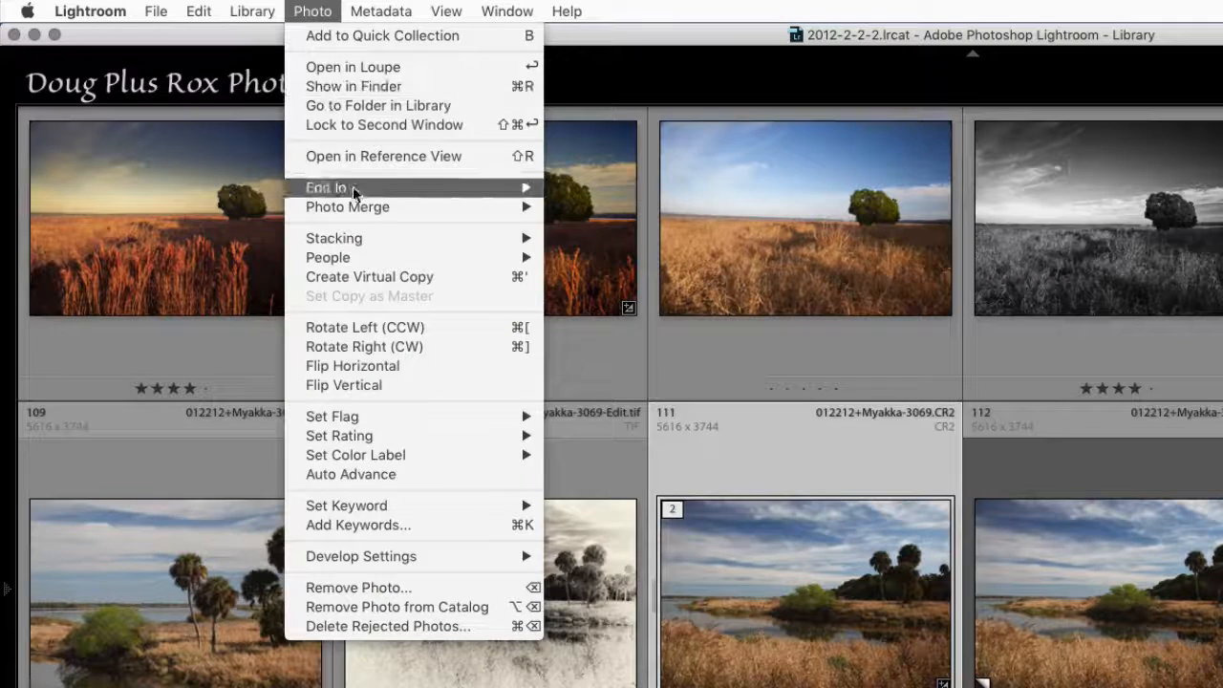
{"action": "left_click", "coordinate": [370, 276]}
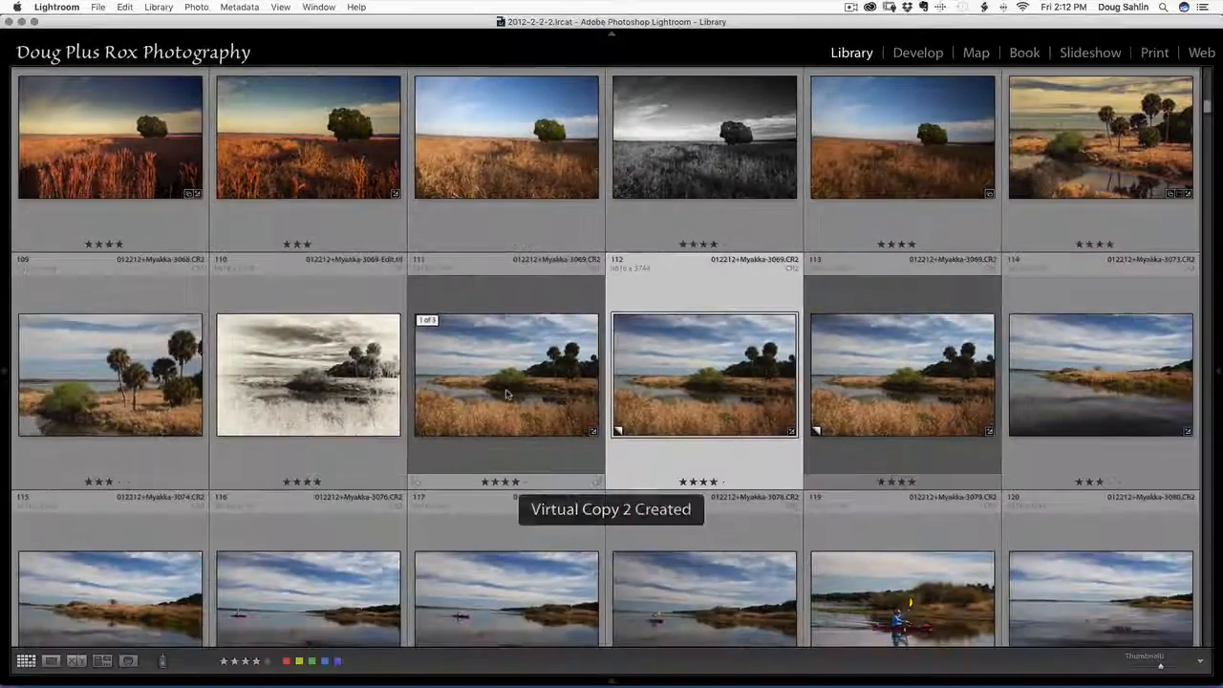
Step: Open Copy 2 of Myakka-3069 for developing, with the photo information overlay and the adjustment controls shown
{"action": "left_click", "coordinate": [594, 451]}
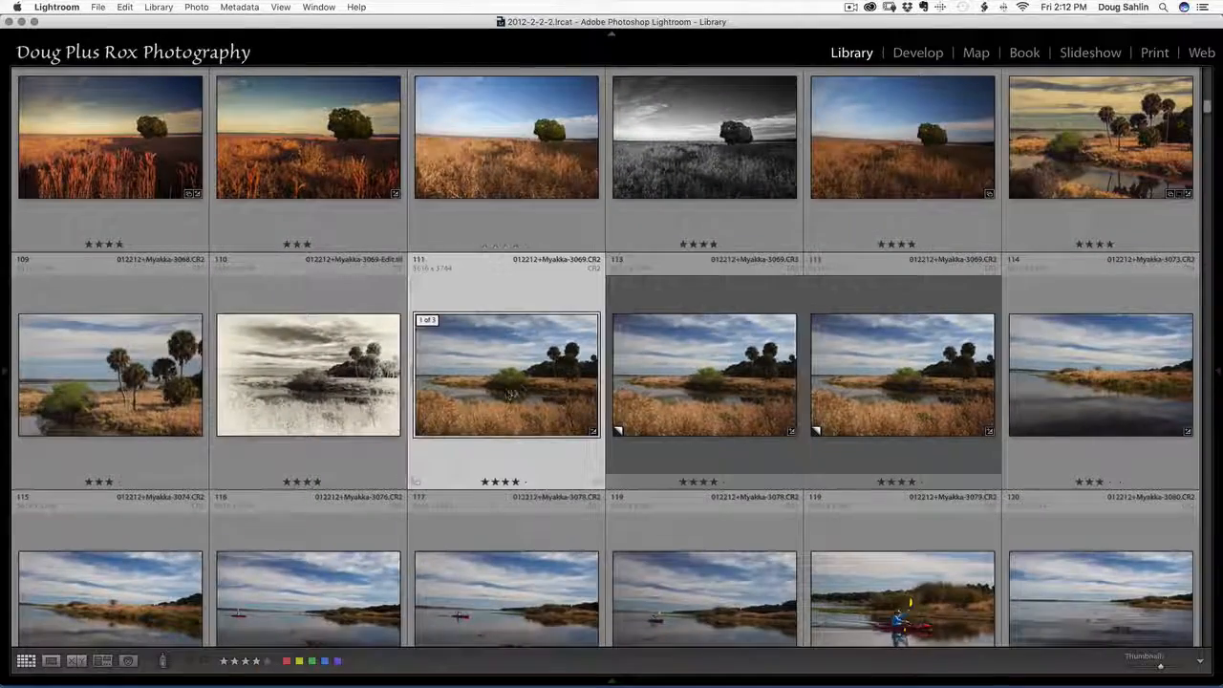
{"action": "left_click", "coordinate": [919, 52]}
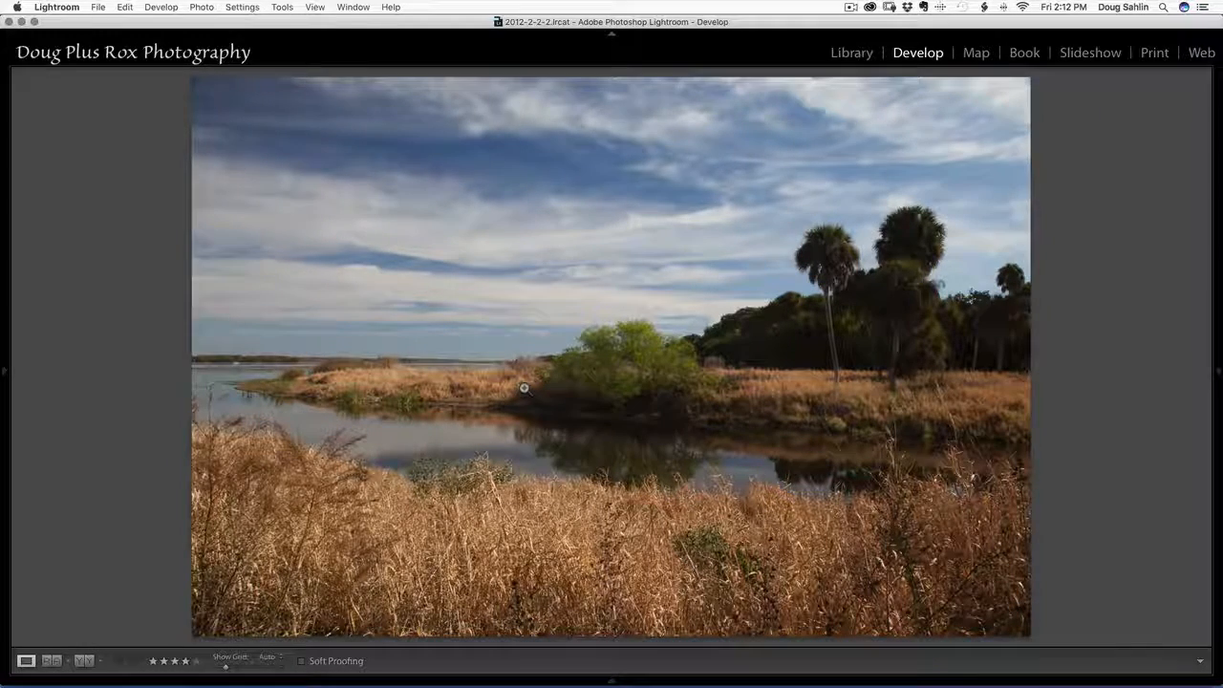
{"action": "key", "text": "i"}
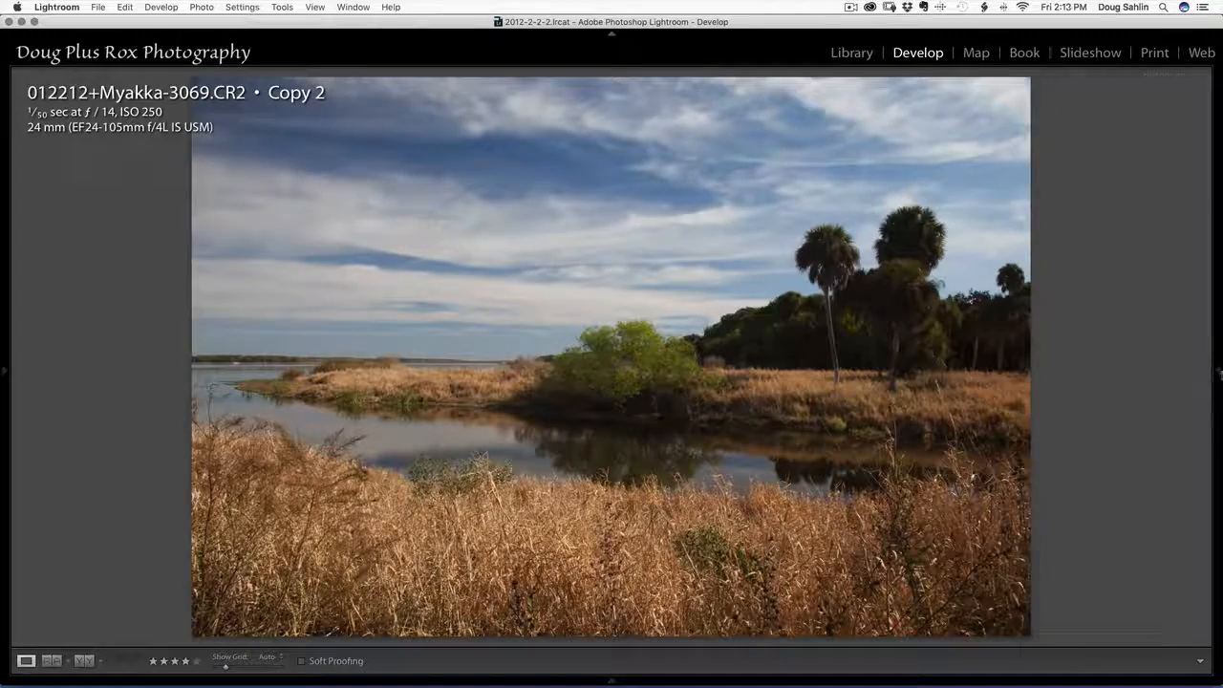
{"action": "left_click", "coordinate": [1219, 375]}
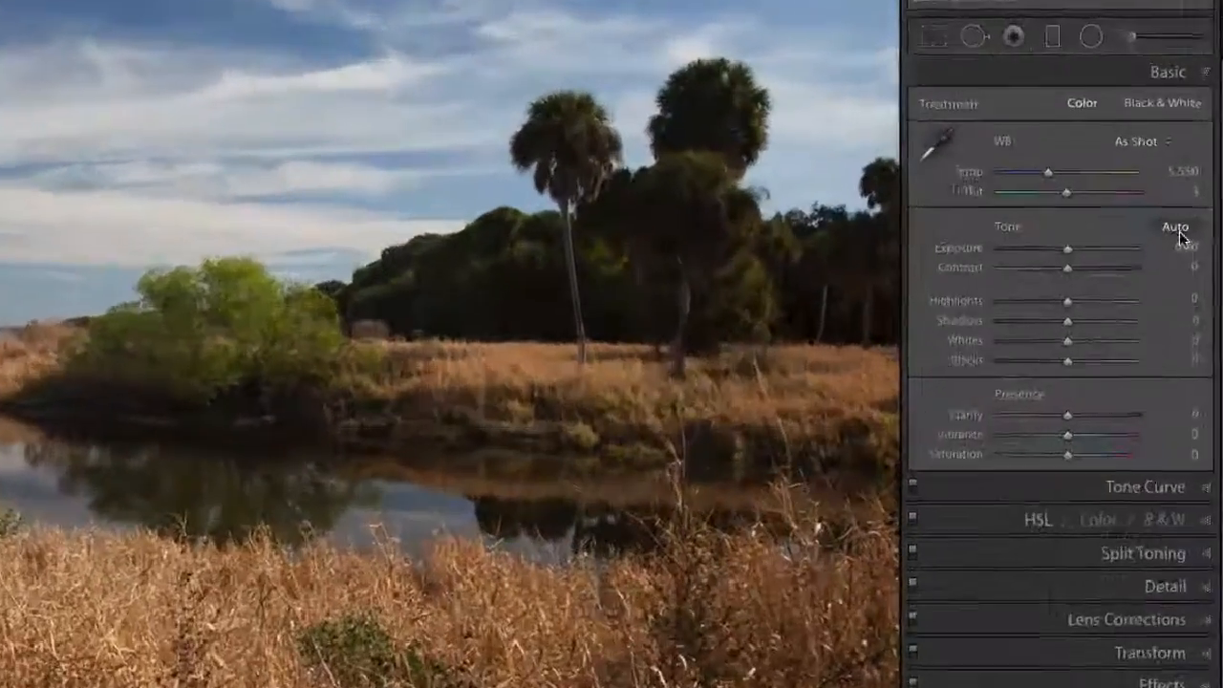
Step: Set the exposure of Copy 2 to -2.00
{"action": "left_click", "coordinate": [1186, 249]}
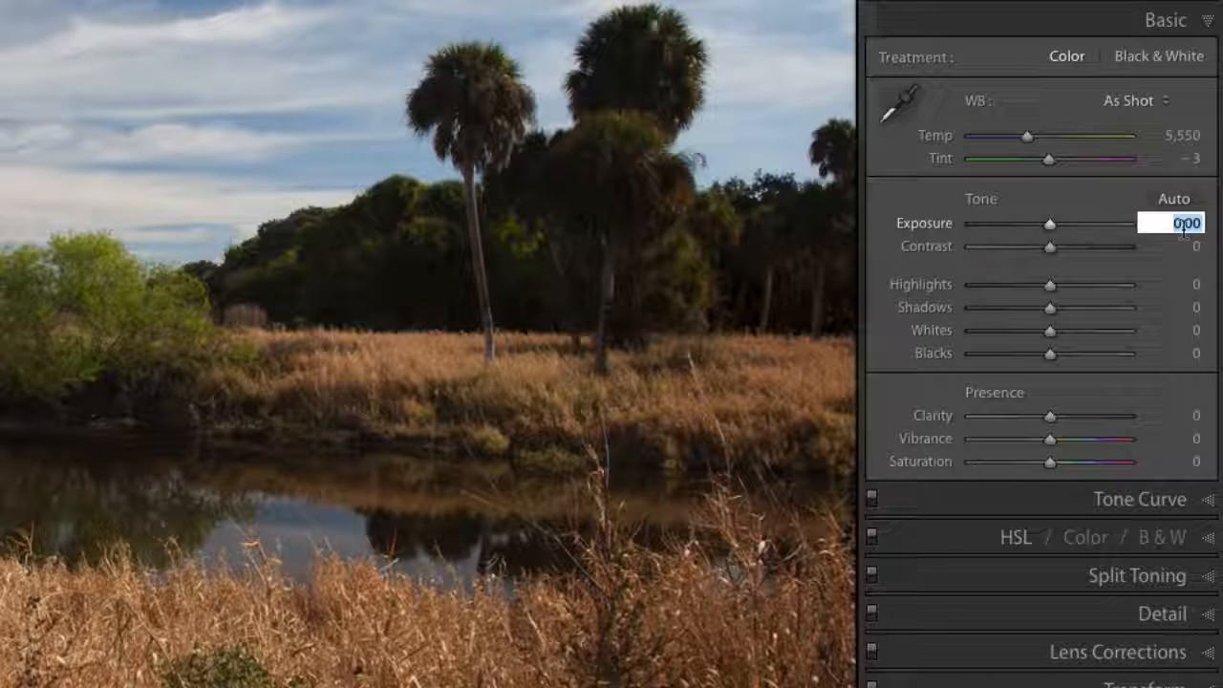
{"action": "type", "text": "-2"}
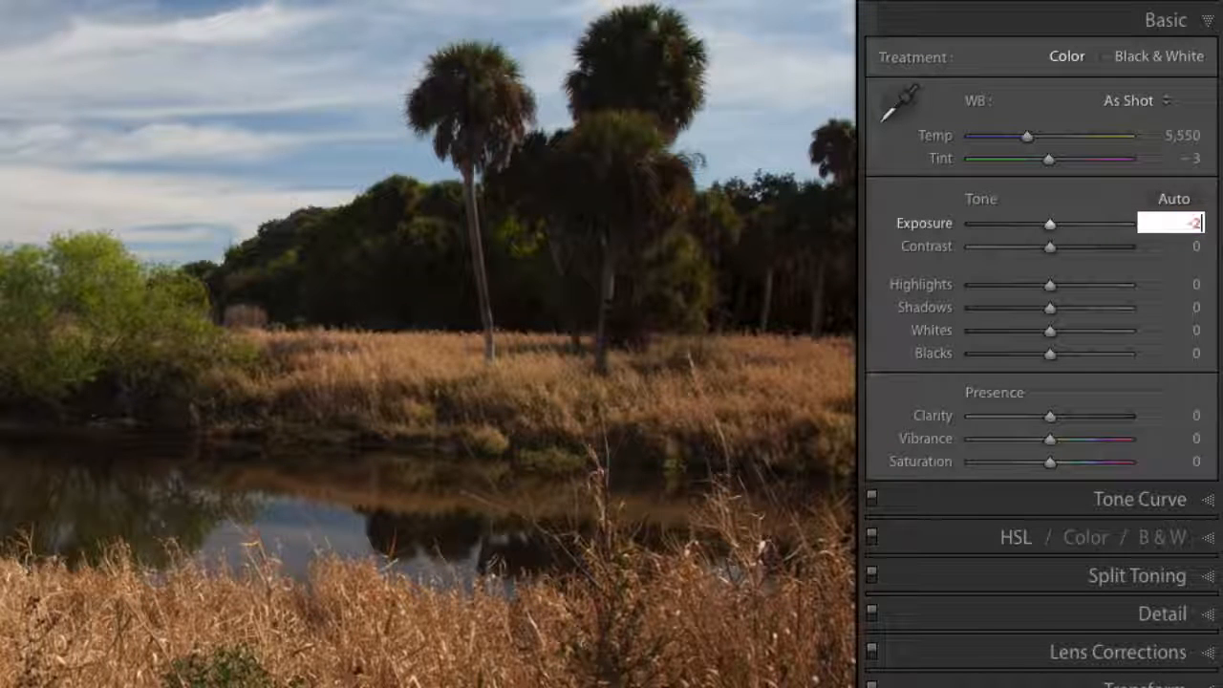
{"action": "type", "text": "0"}
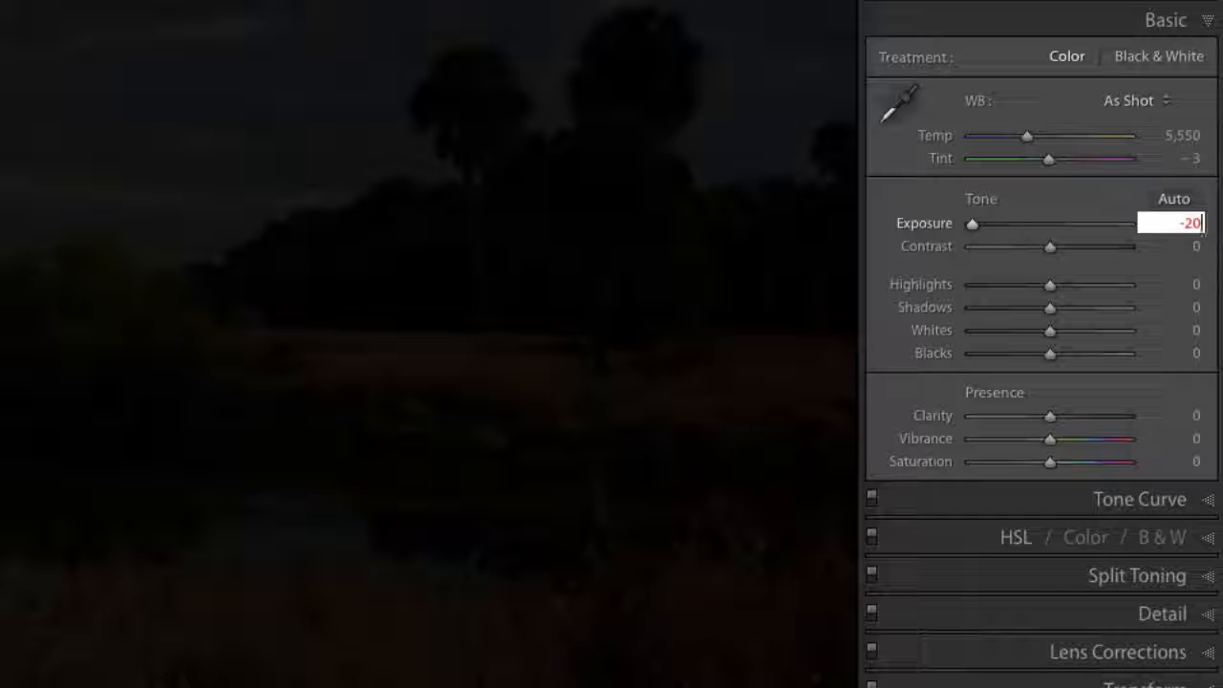
{"action": "key", "text": "BackSpace"}
{"action": "key", "text": "Return"}
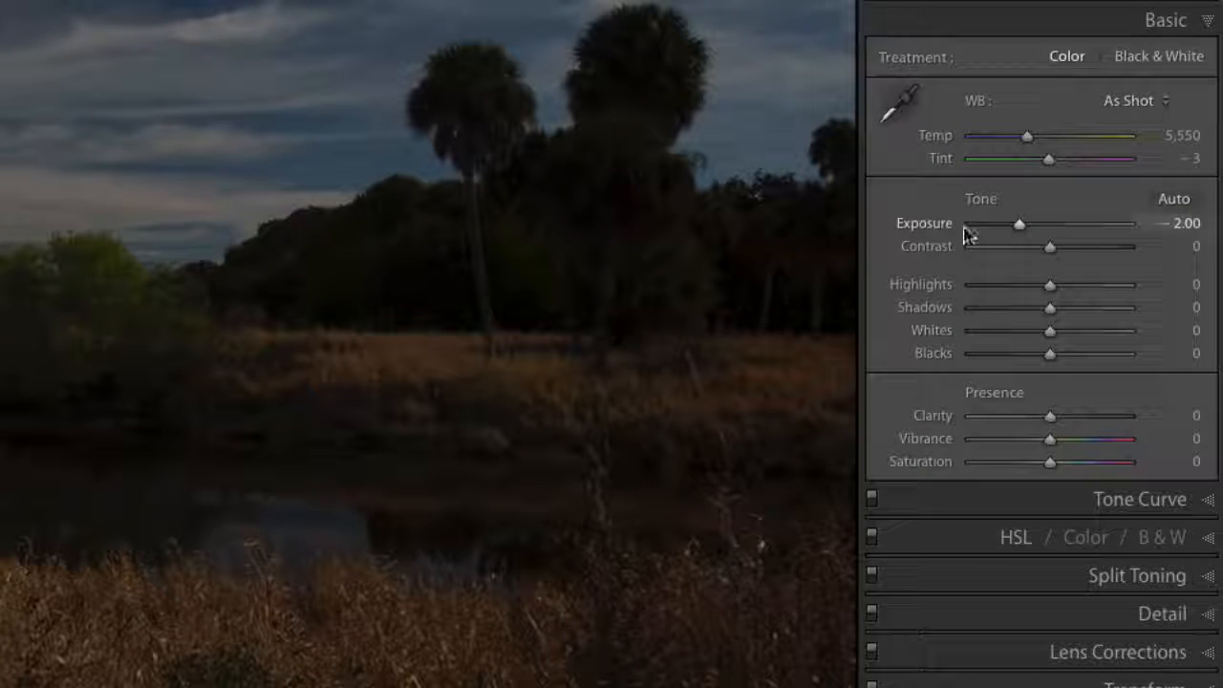
{"action": "key", "text": "Tab"}
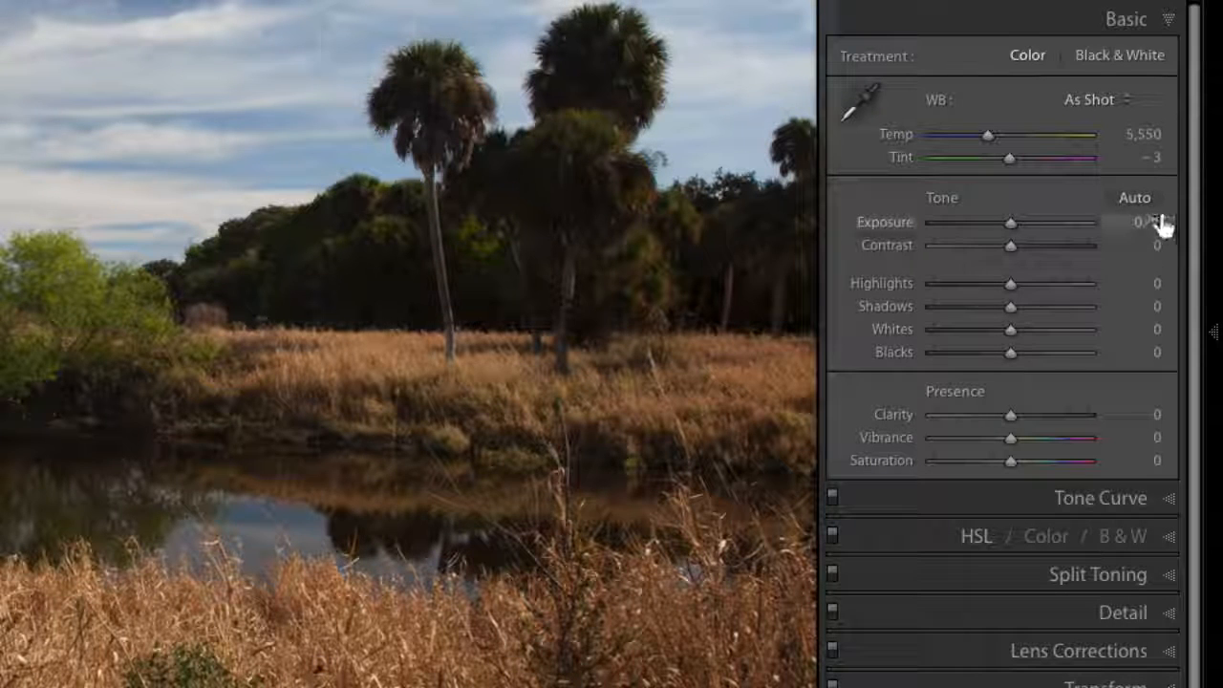
Step: Set the exposure of Copy 1 to +2.00
{"action": "left_click", "coordinate": [1150, 225]}
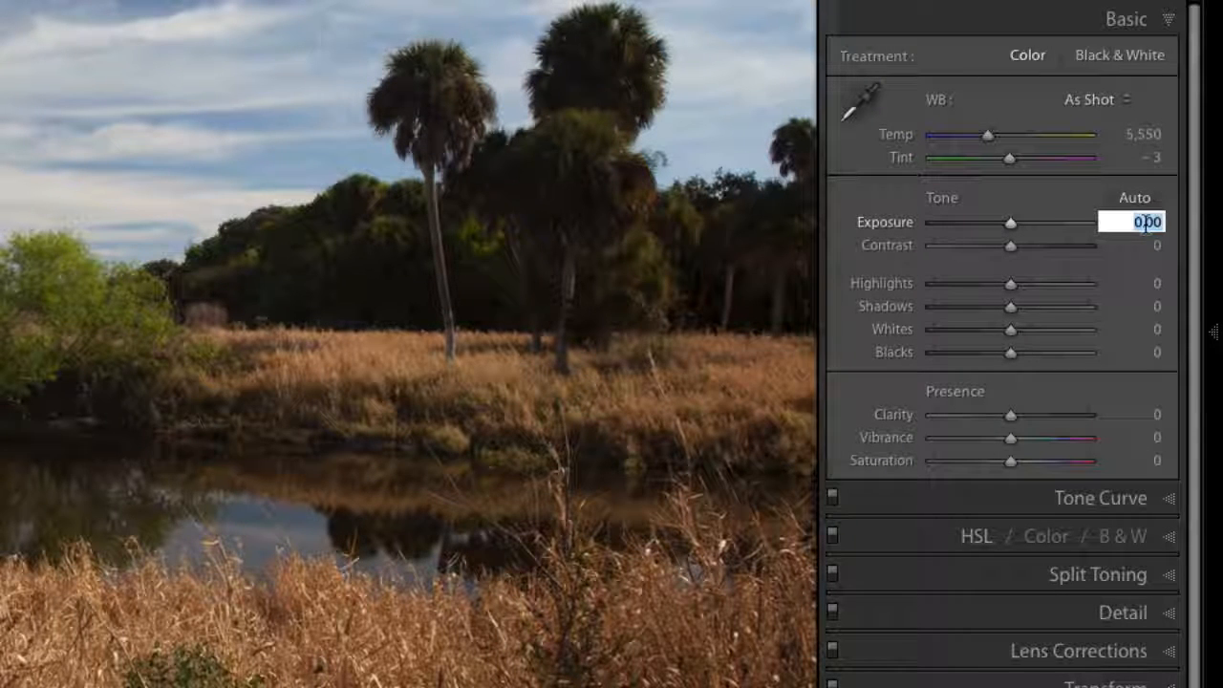
{"action": "type", "text": "20"}
{"action": "key", "text": "Return"}
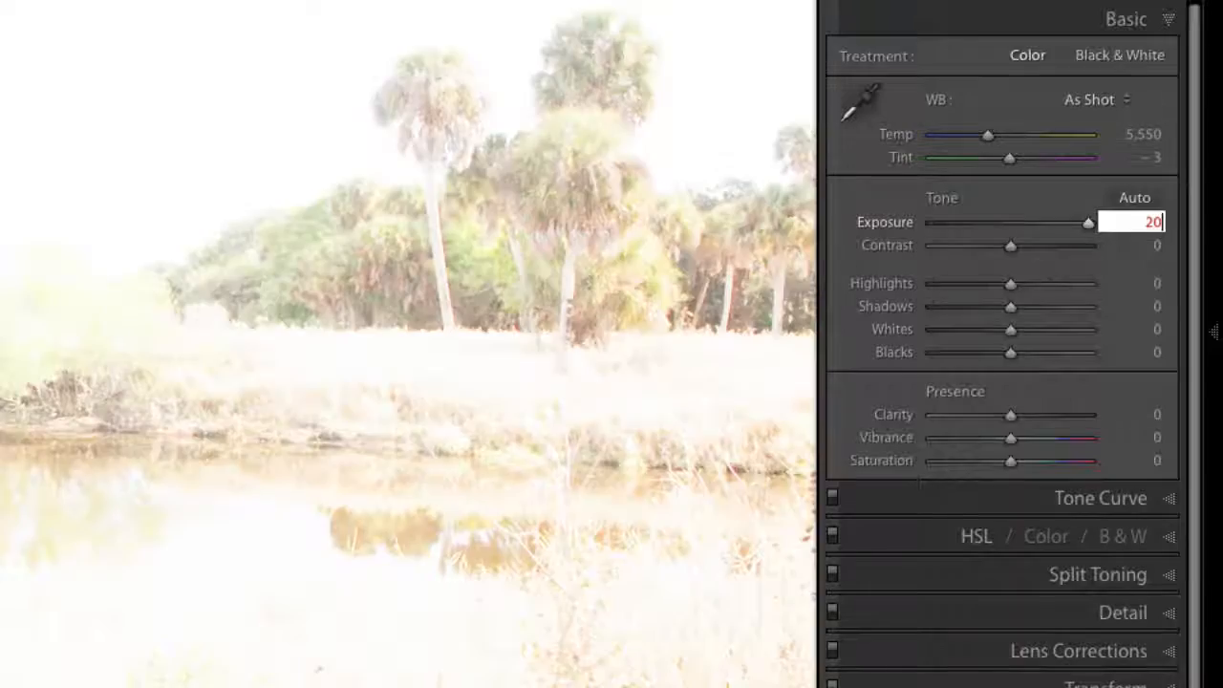
{"action": "type", "text": "2"}
{"action": "key", "text": "Return"}
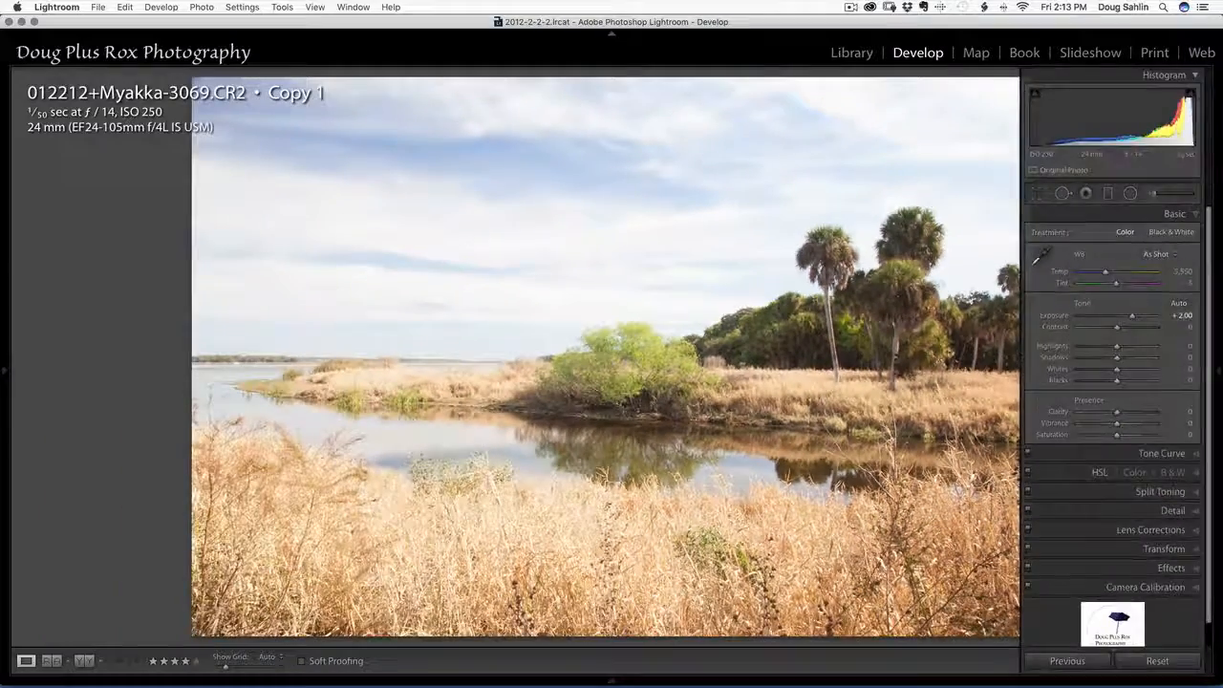
{"action": "key", "text": "Tab"}
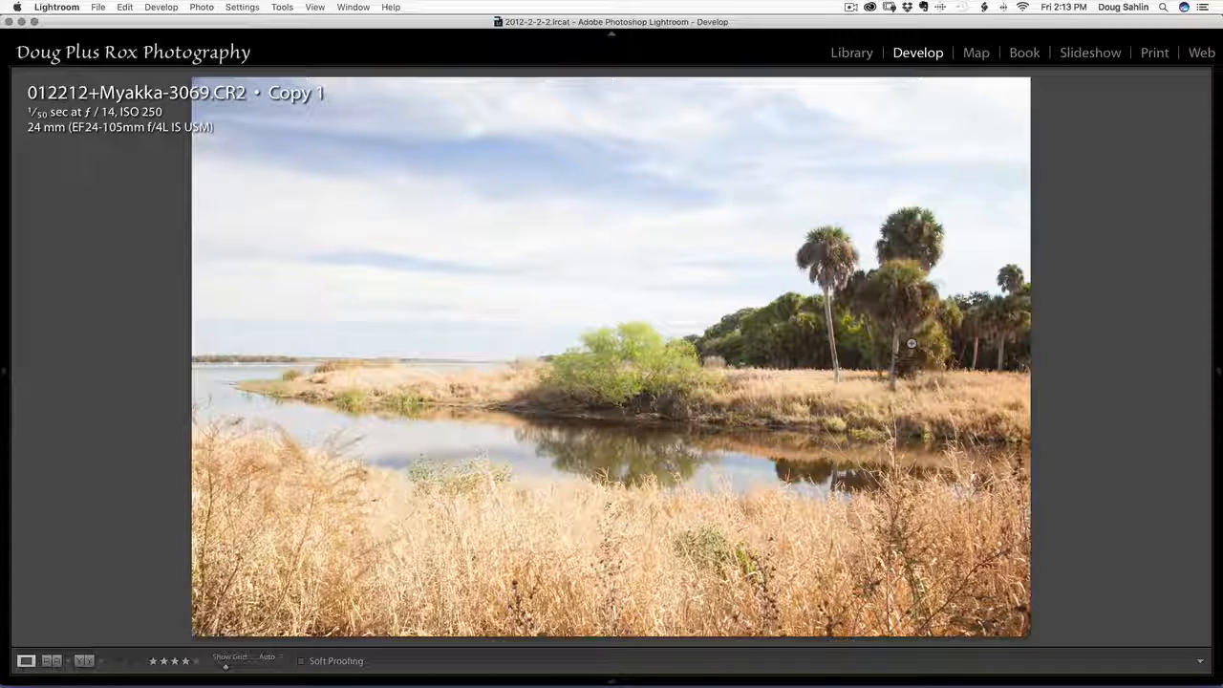
Step: Select the original Myakka-3069 photo and its two virtual copies in the Library and export them to HDR Efex Pro 2
{"action": "left_click", "coordinate": [850, 54]}
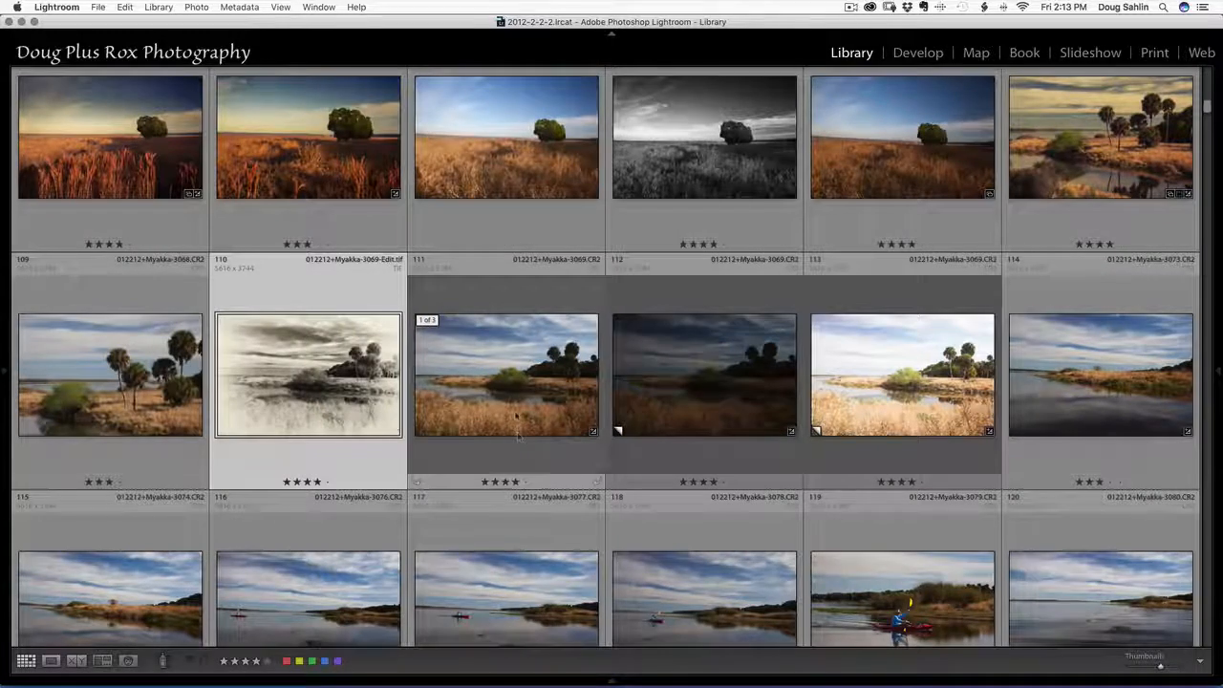
{"action": "left_click", "coordinate": [513, 416]}
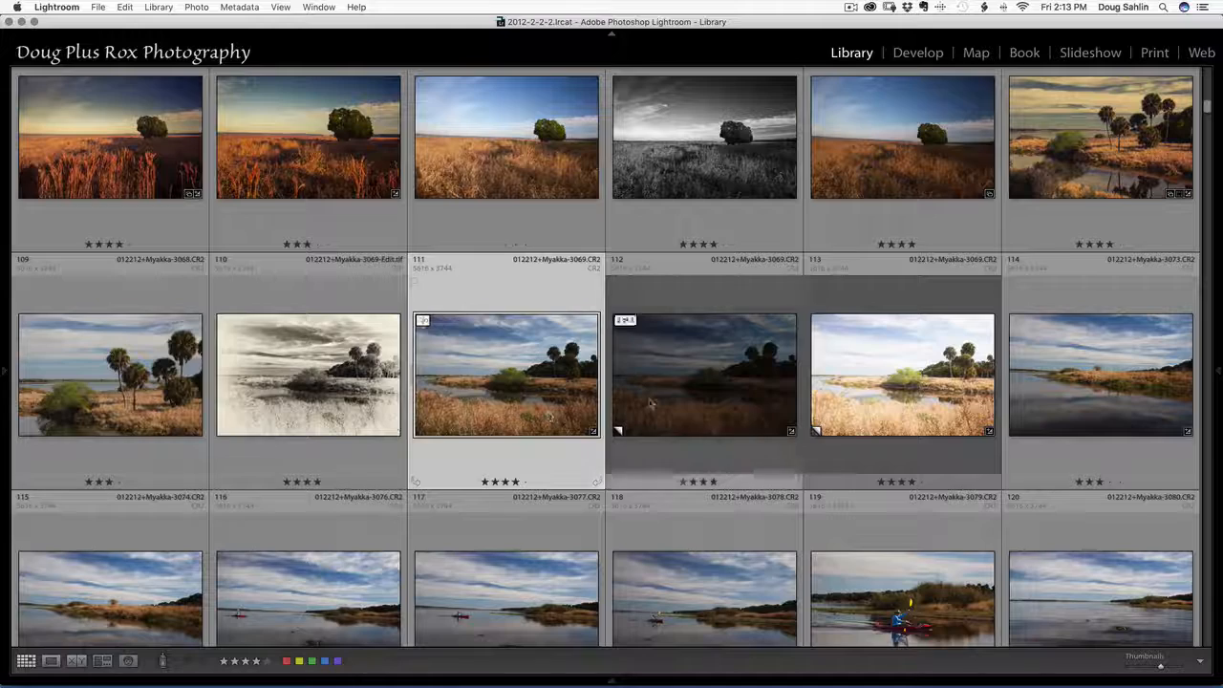
{"action": "left_click", "coordinate": [617, 429], "text": "shift"}
{"action": "left_click", "coordinate": [848, 372], "text": "shift"}
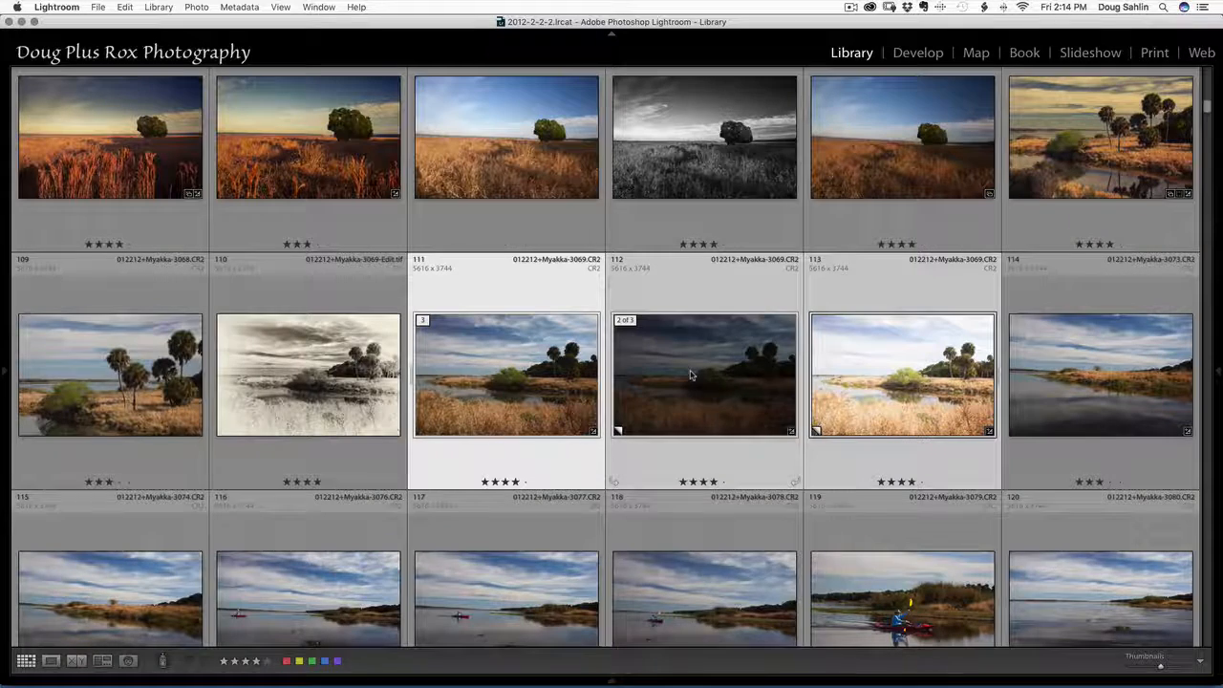
{"action": "right_click", "coordinate": [692, 376]}
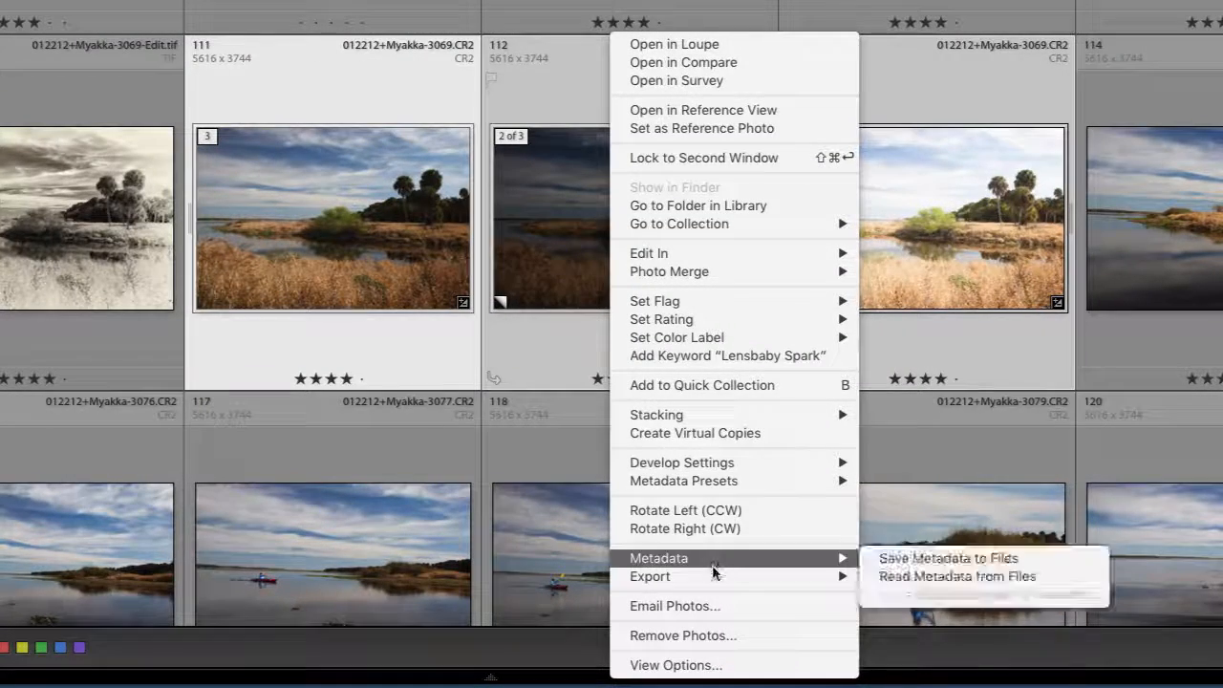
{"action": "mouse_move", "coordinate": [713, 579]}
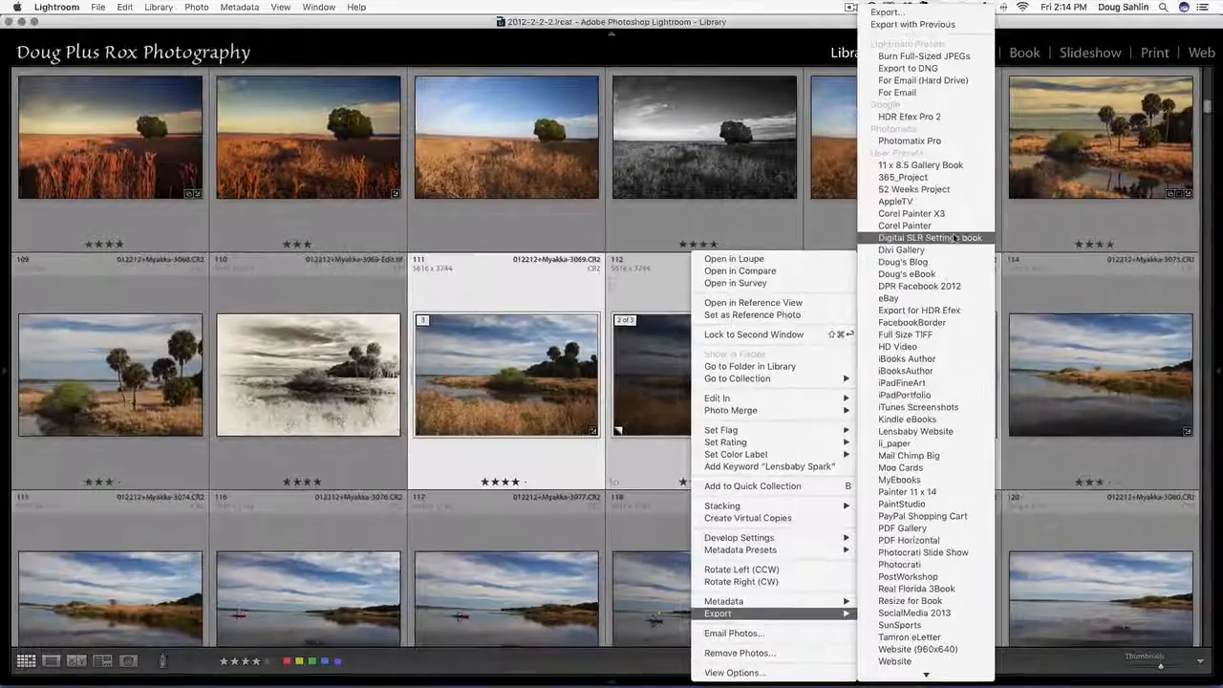
{"action": "left_click", "coordinate": [929, 120]}
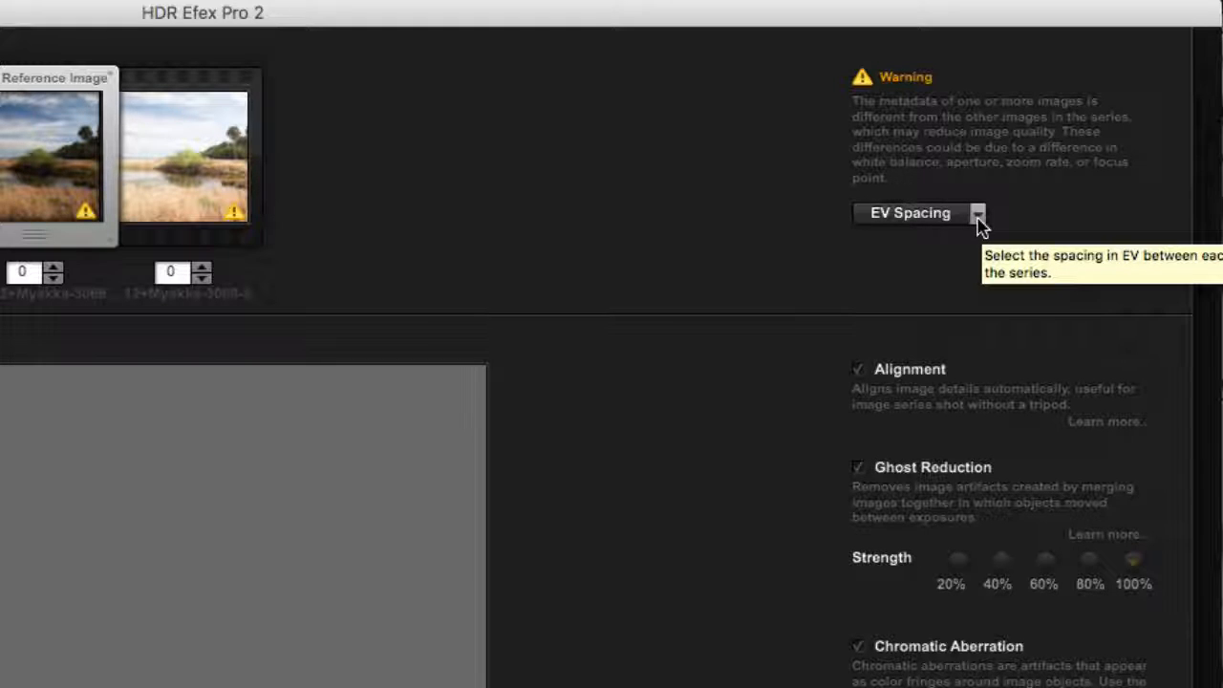
Step: Set the EV spacing of the three exposures to 2 and merge them into one HDR image
{"action": "left_click", "coordinate": [977, 214]}
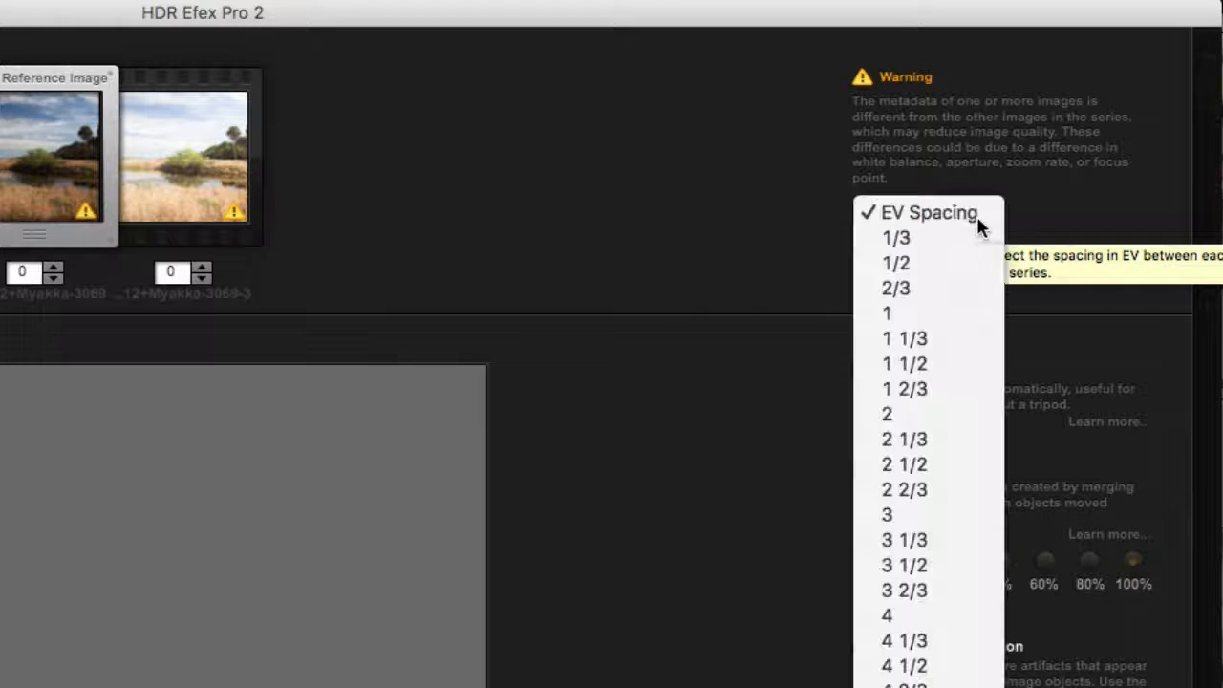
{"action": "left_click", "coordinate": [910, 412]}
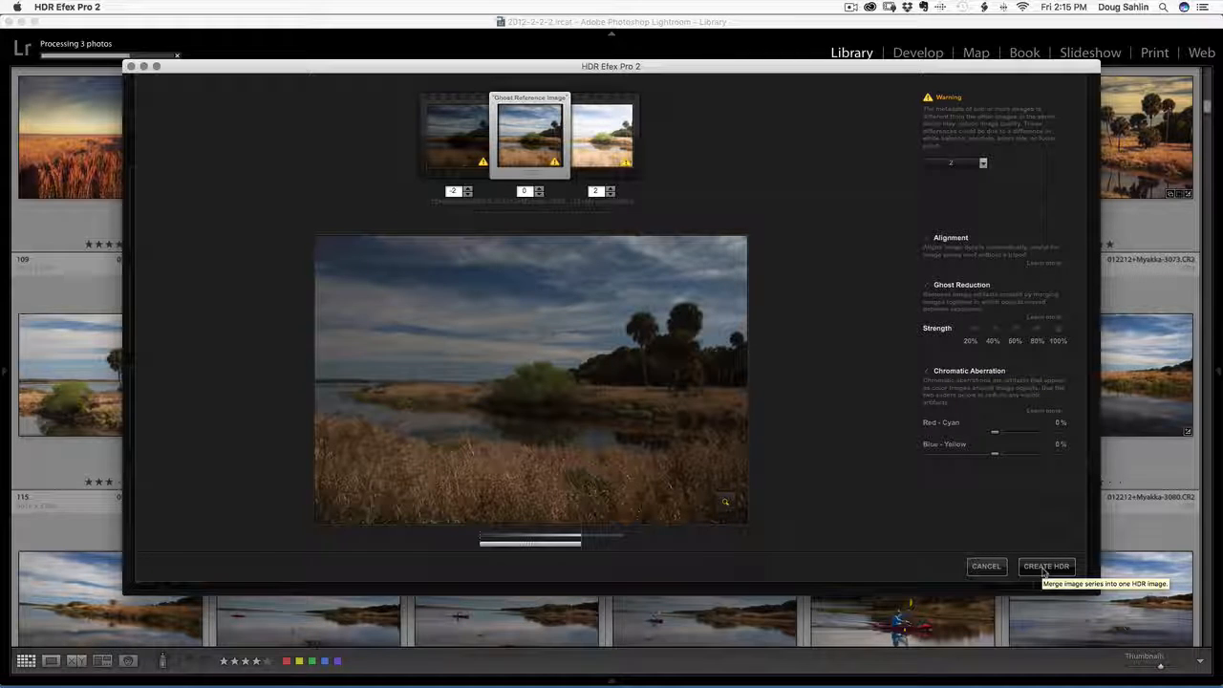
{"action": "left_click", "coordinate": [1045, 569]}
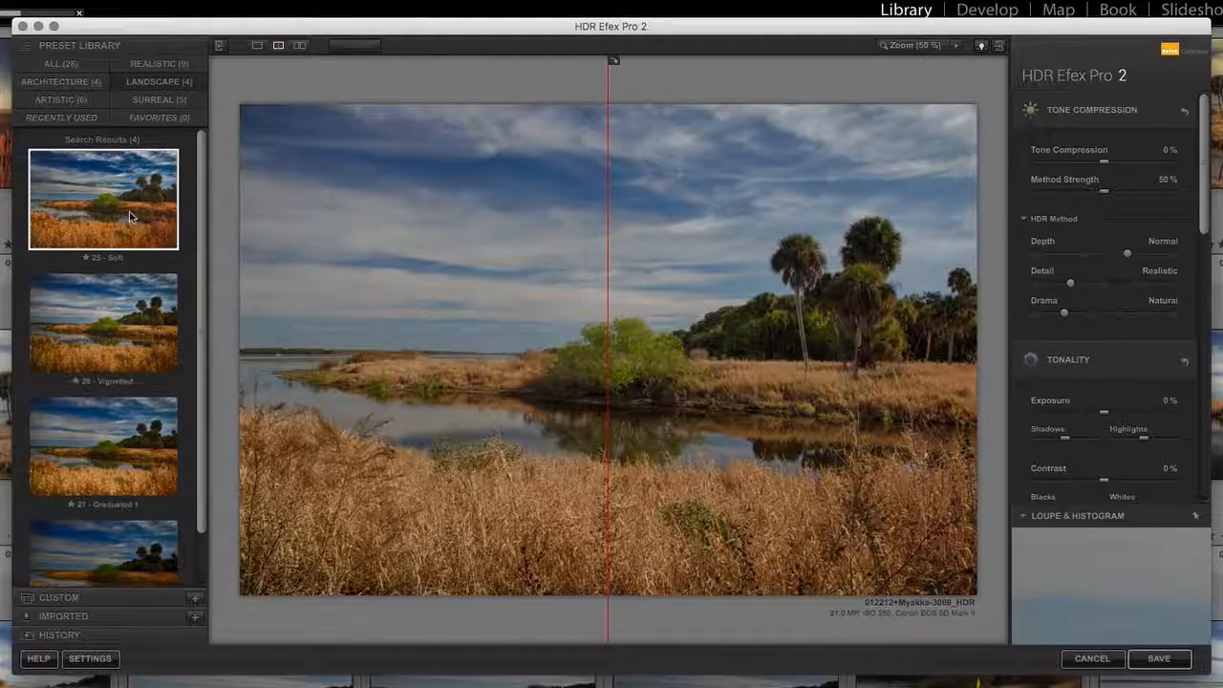
Step: Try the landscape presets Soft, Vignetted and Graduated 2, and apply 27 - Graduated 1 to the HDR image
{"action": "left_click", "coordinate": [130, 217]}
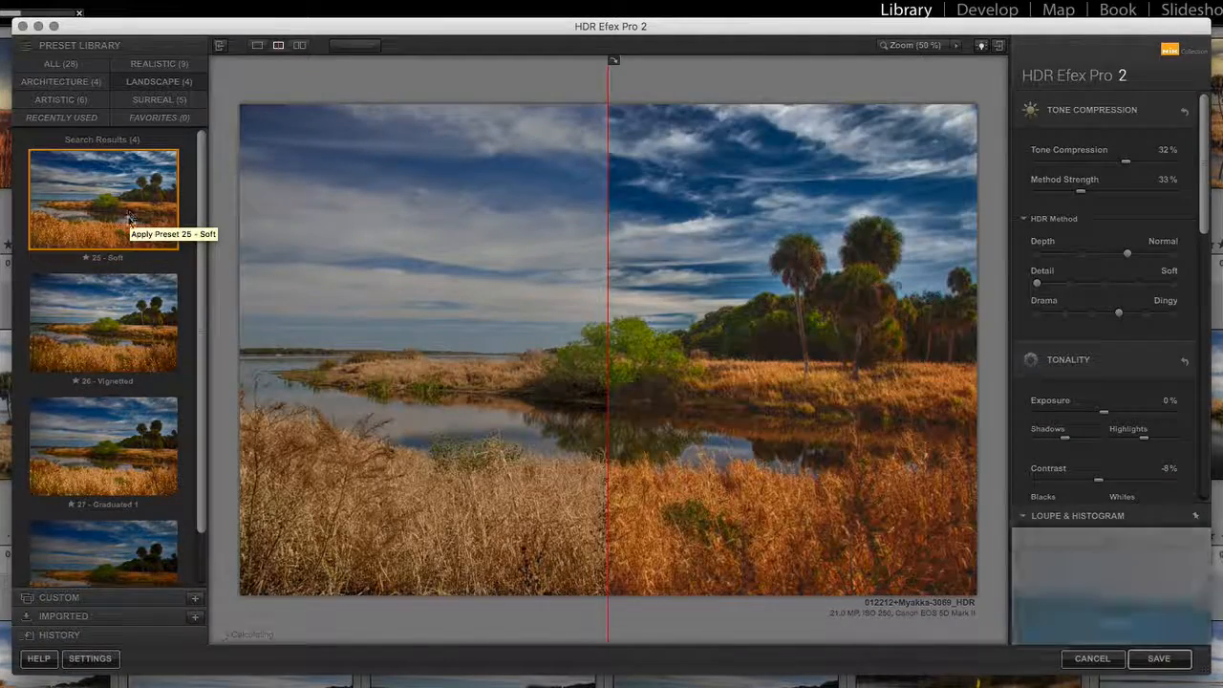
{"action": "left_click", "coordinate": [116, 314]}
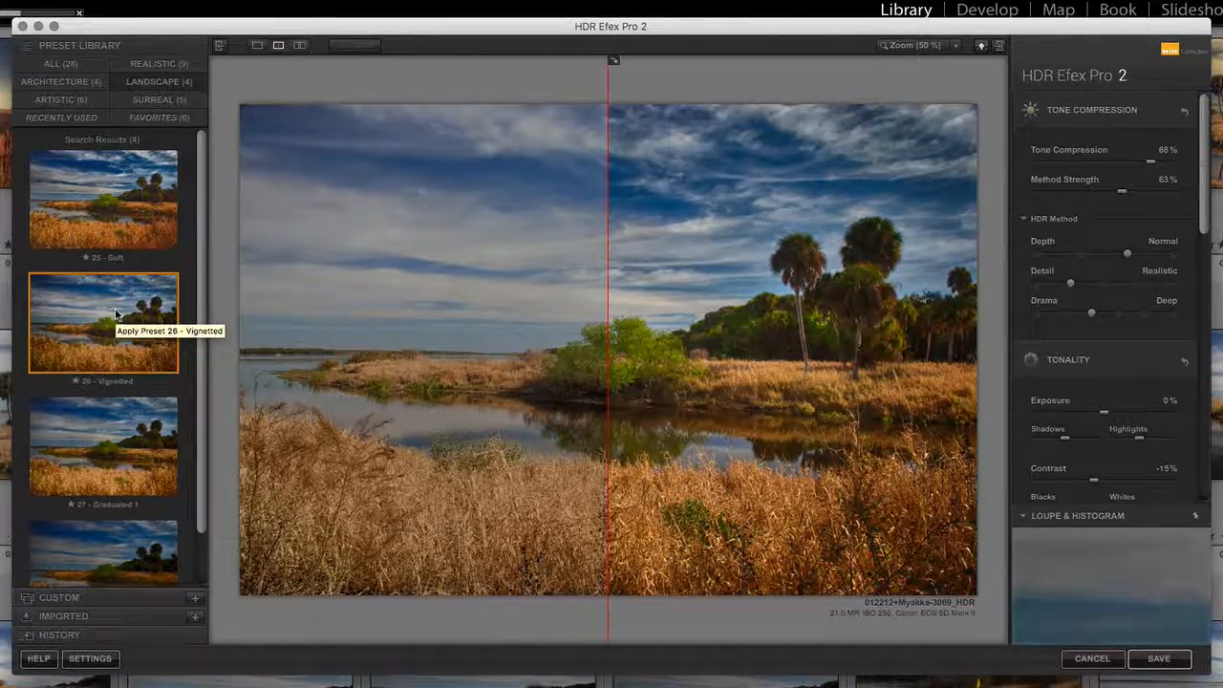
{"action": "left_click", "coordinate": [116, 445]}
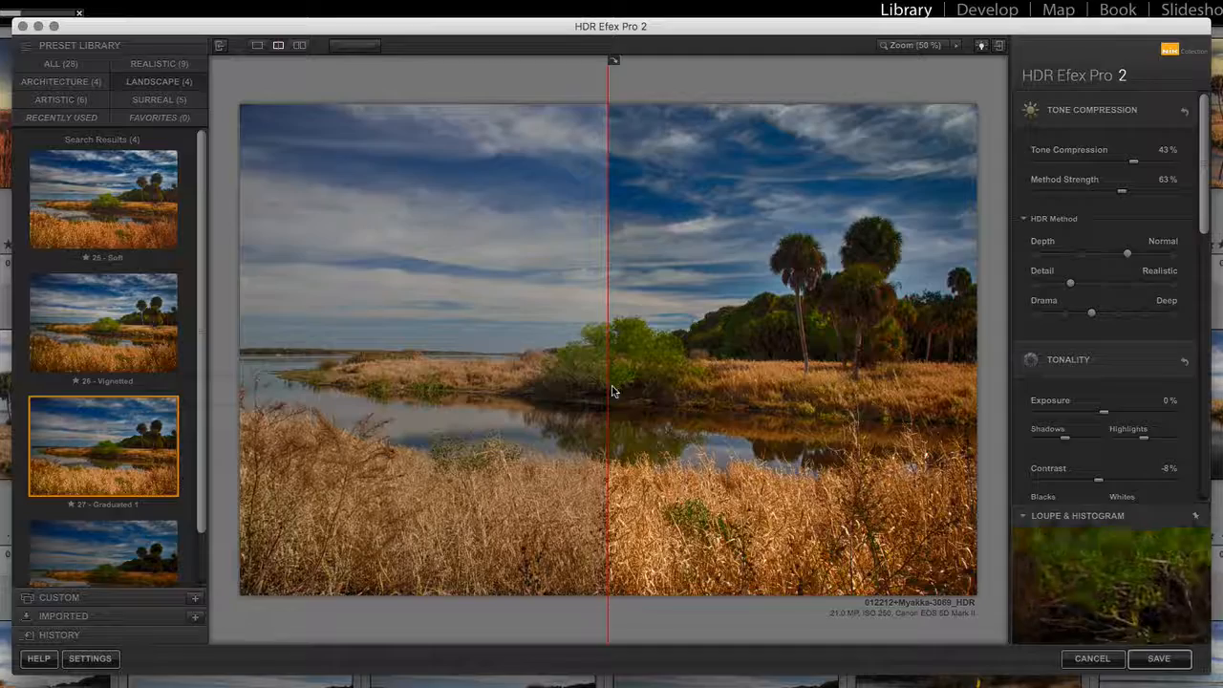
{"action": "key", "text": "Down"}
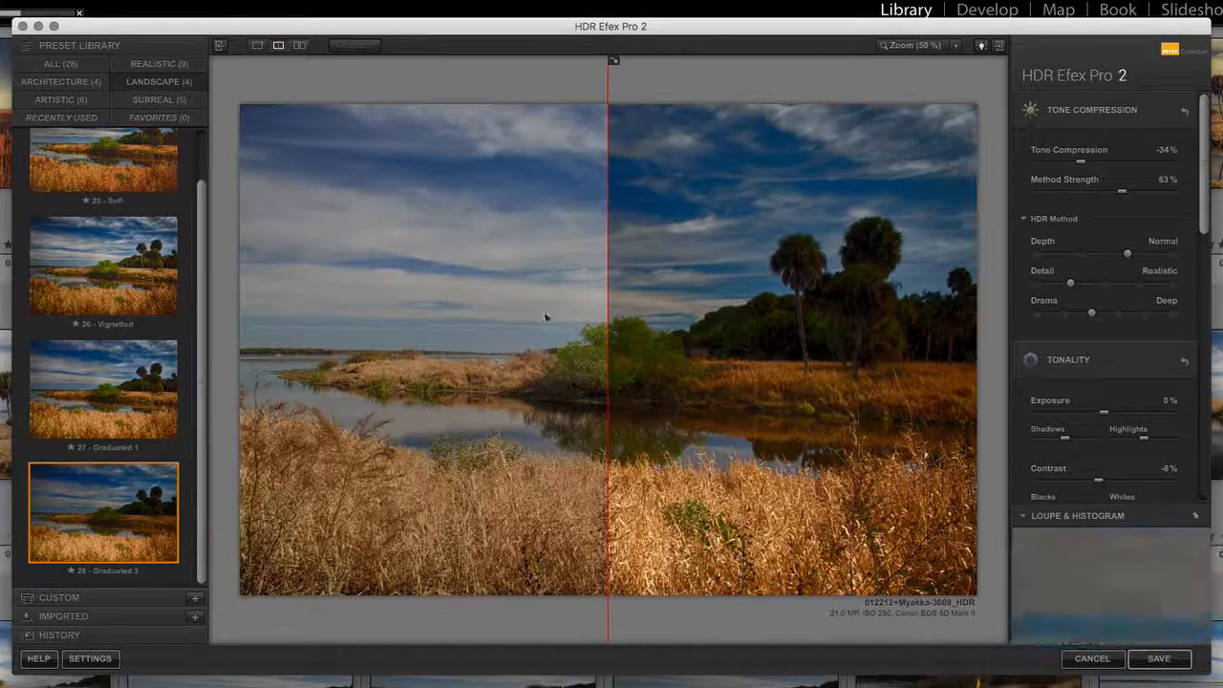
{"action": "left_click", "coordinate": [111, 403]}
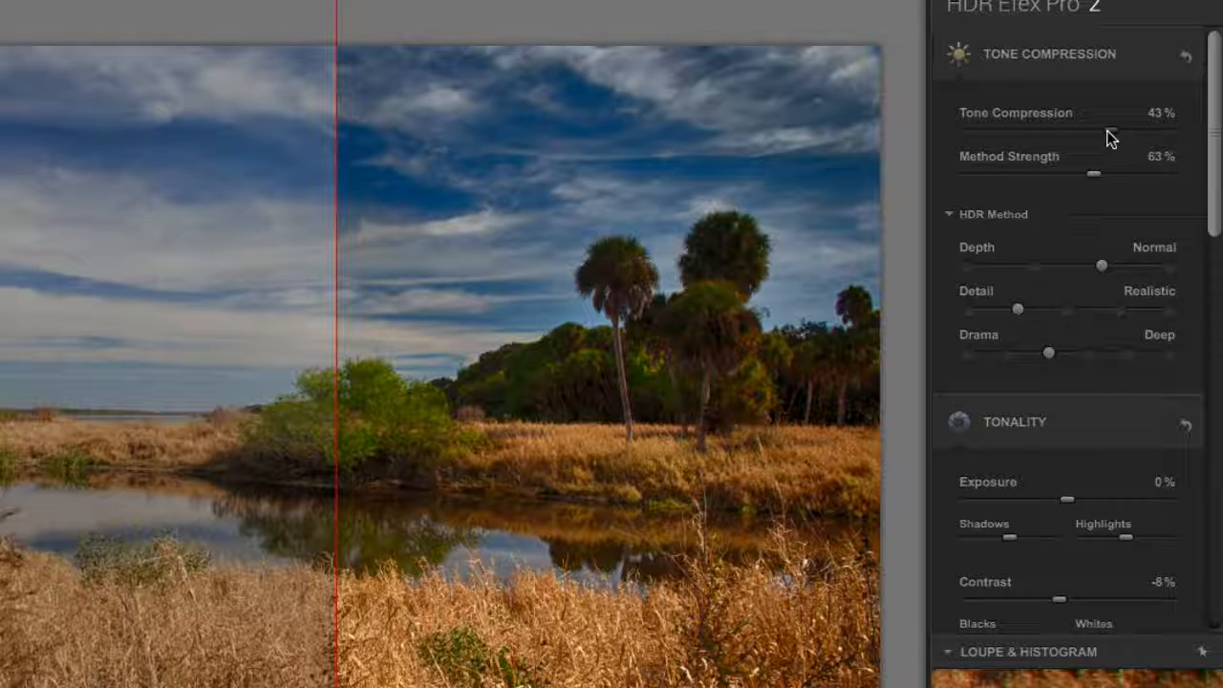
Step: Try the Strong depth option of the HDR method and return the depth to Normal
{"action": "mouse_move", "coordinate": [1108, 134]}
{"action": "left_mouse_down"}
{"action": "mouse_move", "coordinate": [1070, 136]}
{"action": "mouse_move", "coordinate": [1111, 142]}
{"action": "left_mouse_up"}
{"action": "scroll", "coordinate": [1012, 253], "scroll_direction": "down", "scroll_amount": 3}
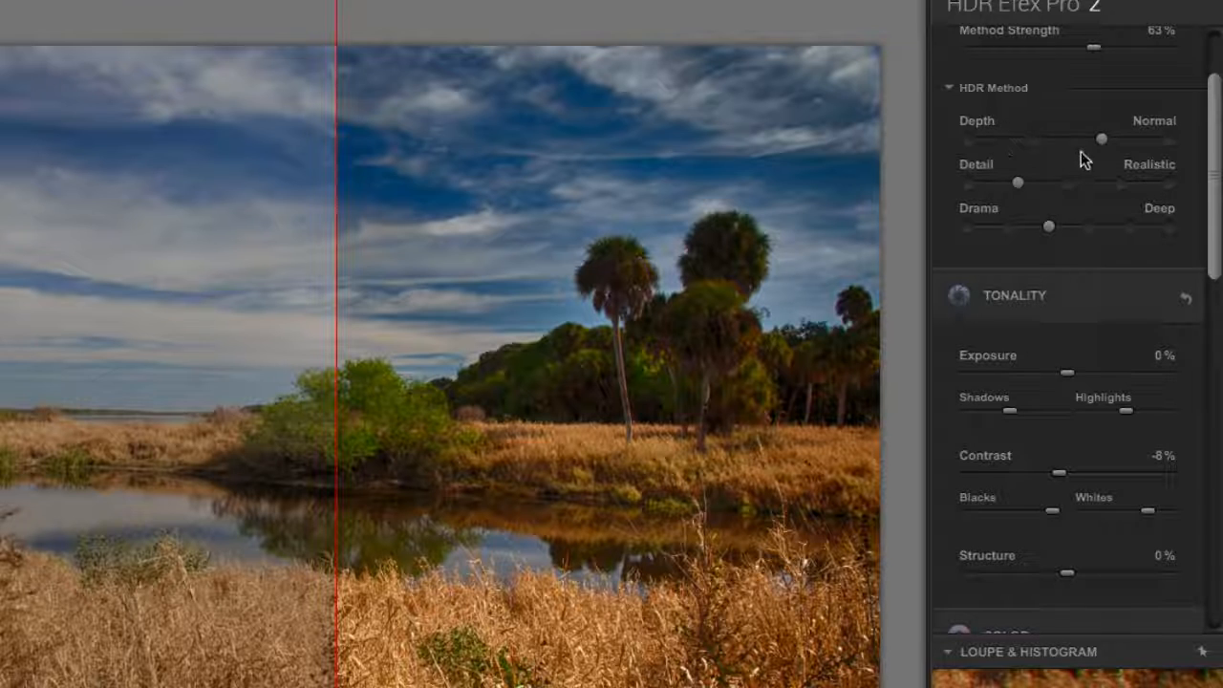
{"action": "left_click", "coordinate": [1171, 142]}
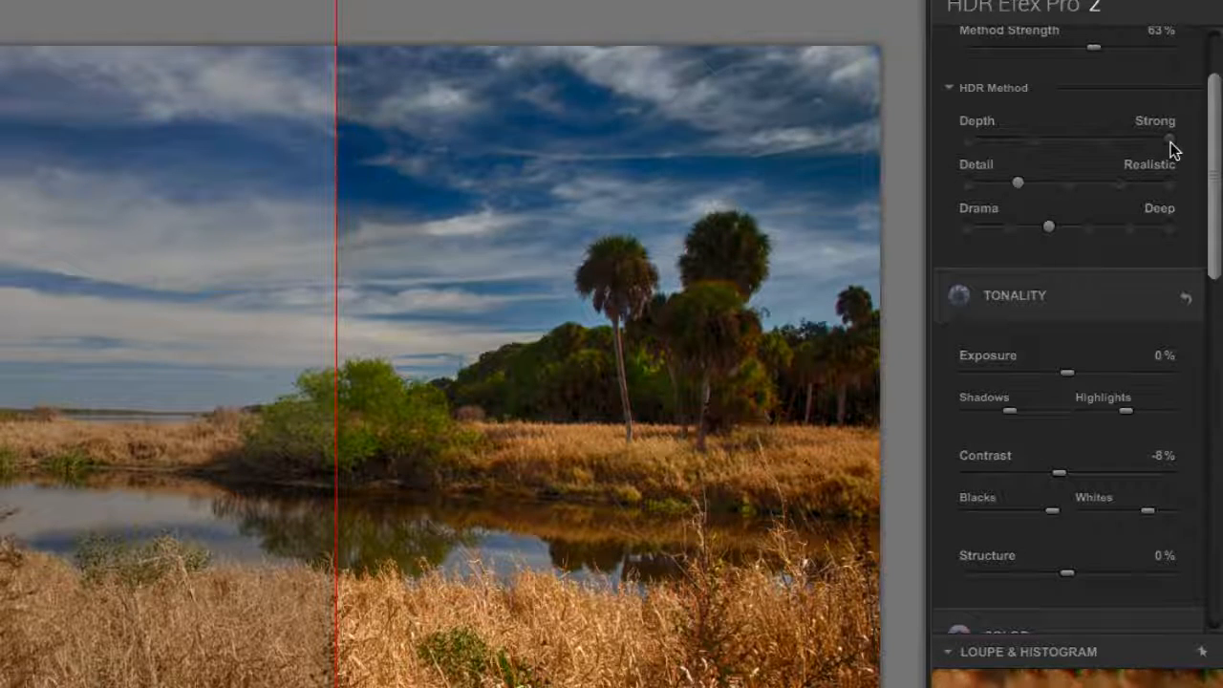
{"action": "left_click", "coordinate": [1103, 141]}
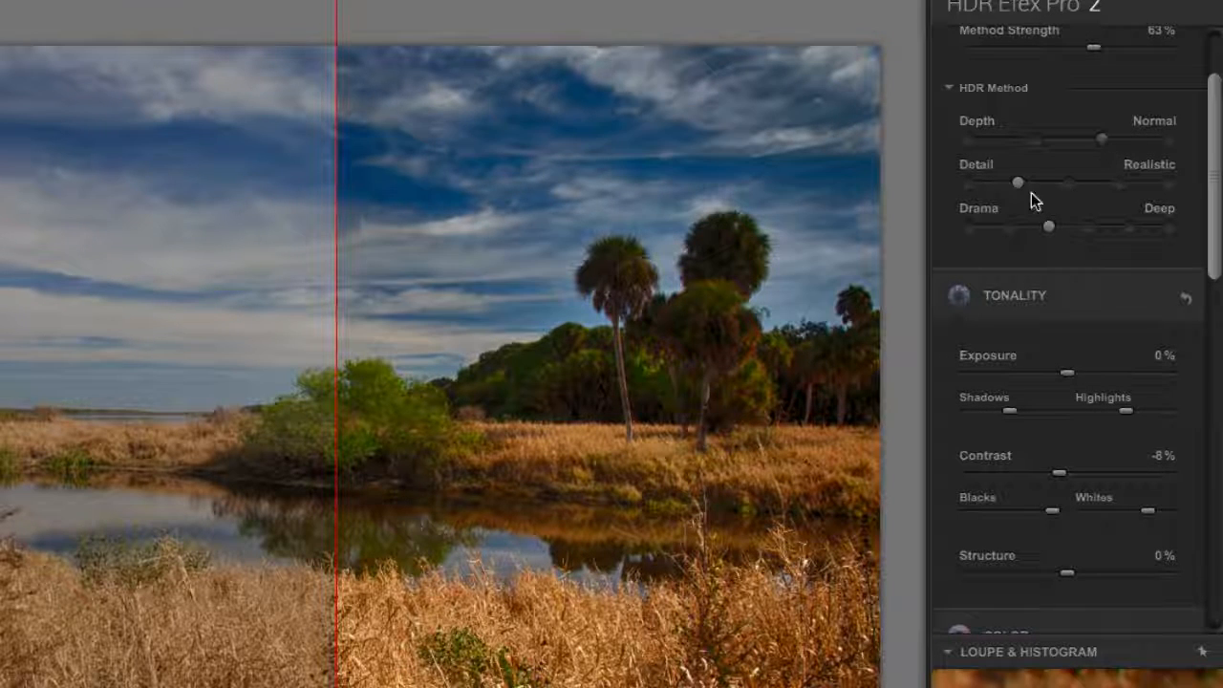
Step: Try the Soft and Accentuated detail options of the HDR method and return the detail to Realistic
{"action": "left_click", "coordinate": [970, 184]}
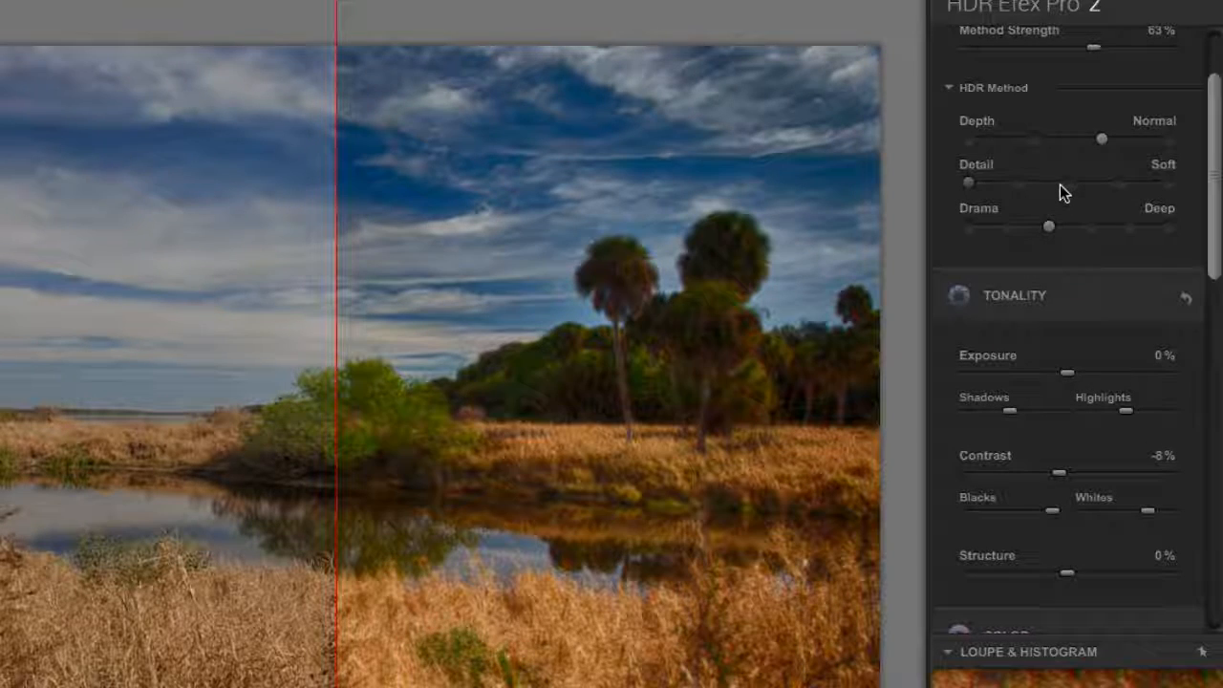
{"action": "left_click", "coordinate": [1061, 183]}
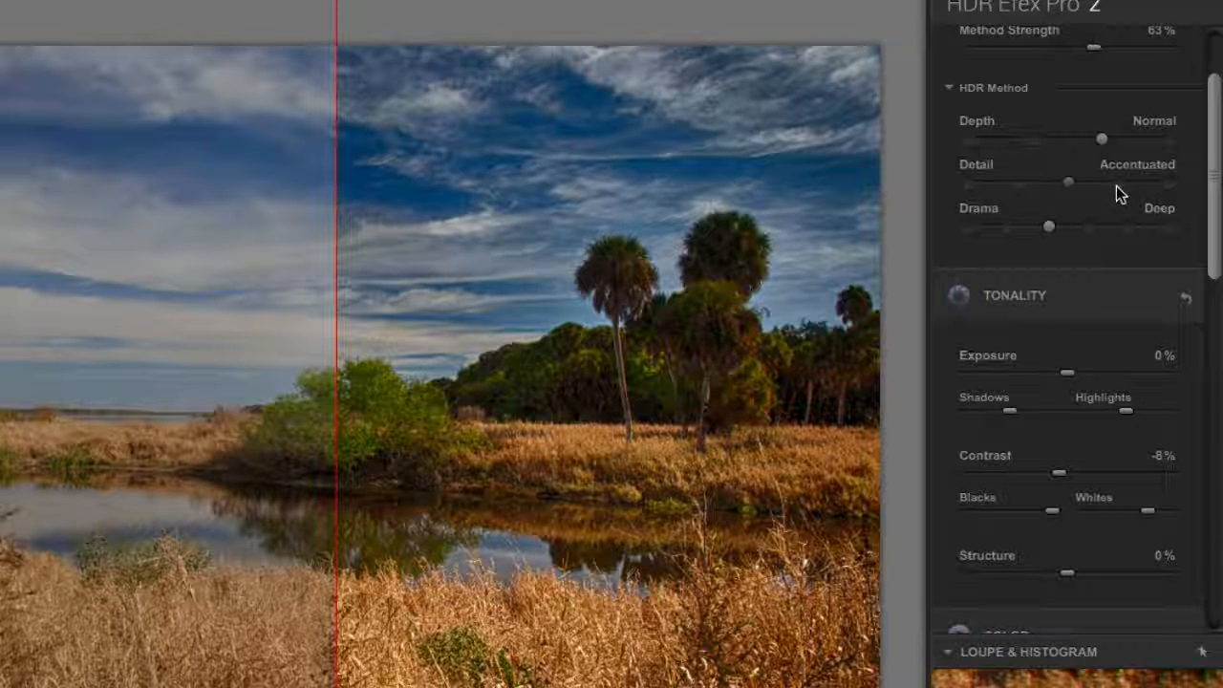
{"action": "left_click", "coordinate": [1021, 183]}
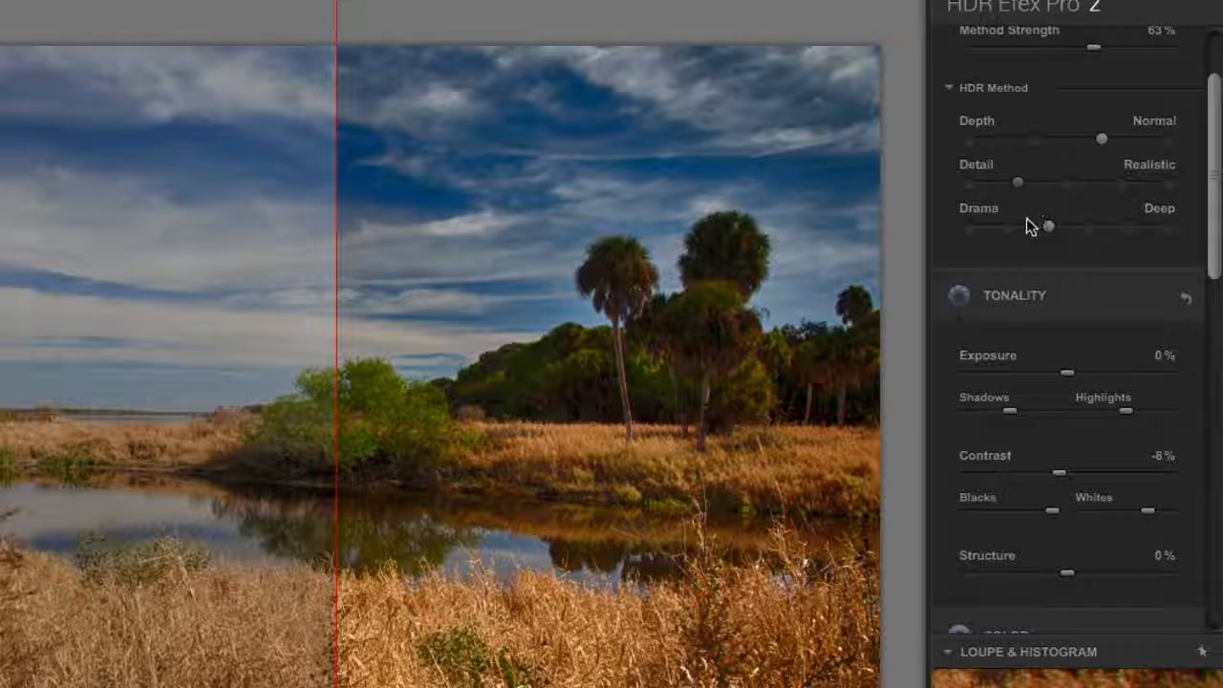
Step: Try the Flat, Natural, Deep, Dingy, Sharp and Grainy drama options of the HDR method and set the drama to Natural
{"action": "left_click", "coordinate": [970, 229]}
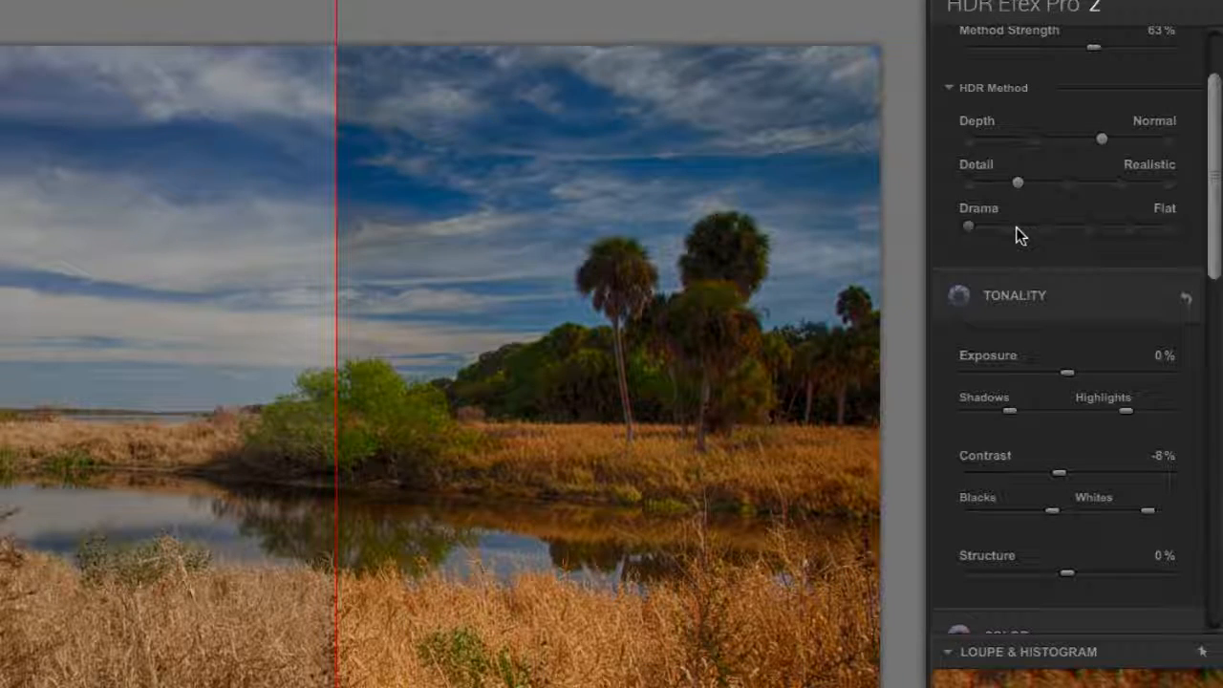
{"action": "left_click", "coordinate": [1010, 229]}
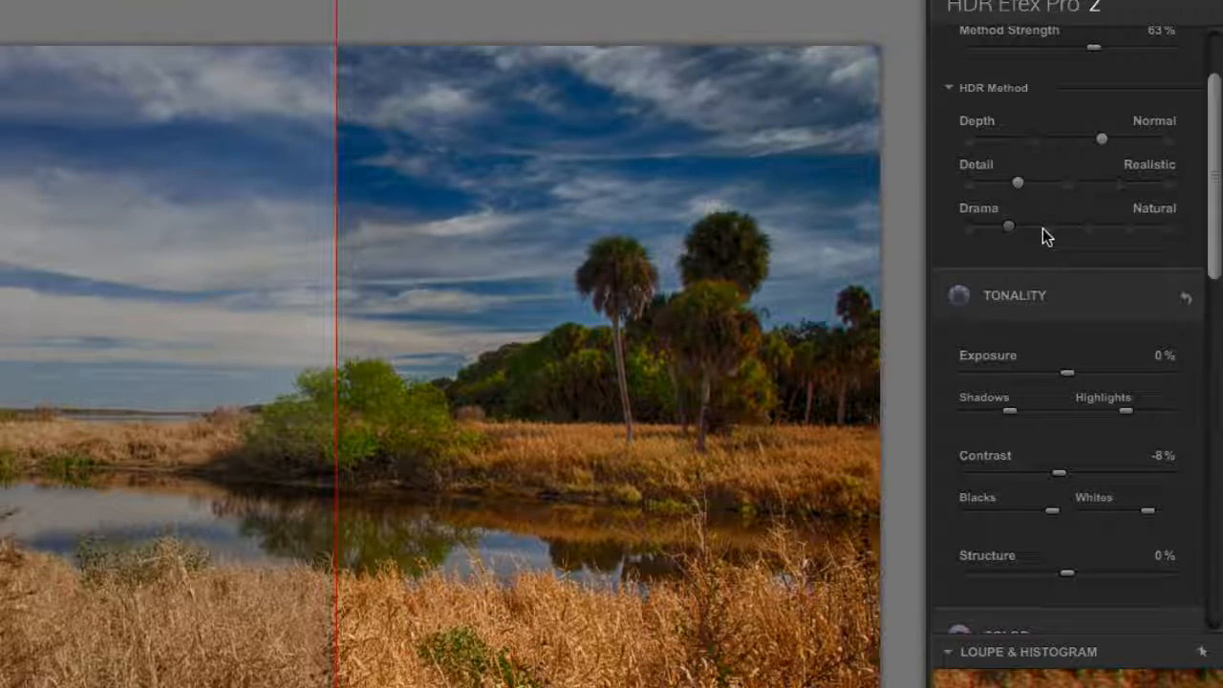
{"action": "left_click", "coordinate": [1048, 229]}
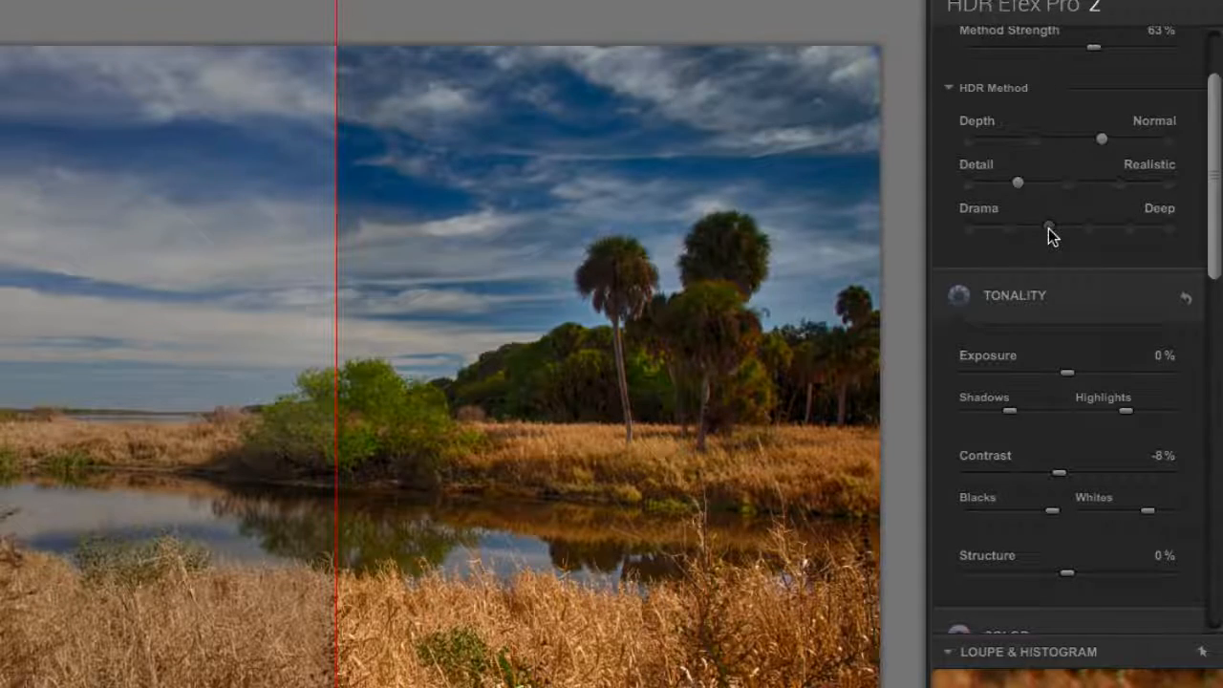
{"action": "left_click", "coordinate": [1078, 230]}
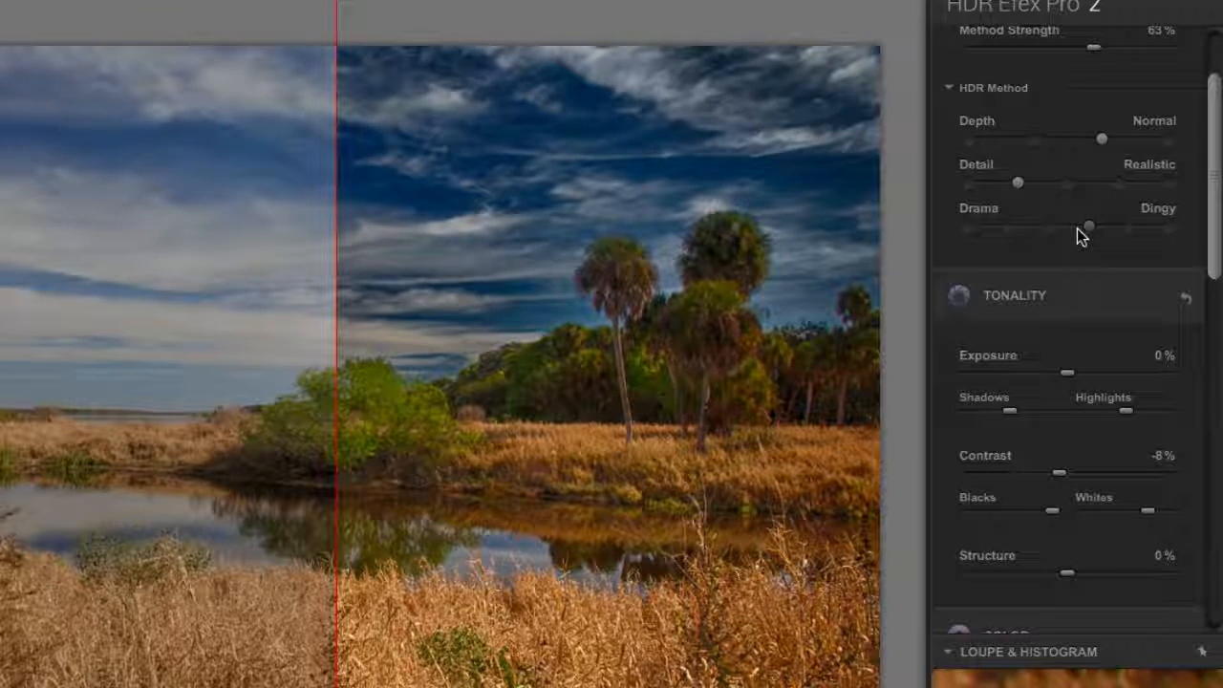
{"action": "left_click", "coordinate": [1129, 230]}
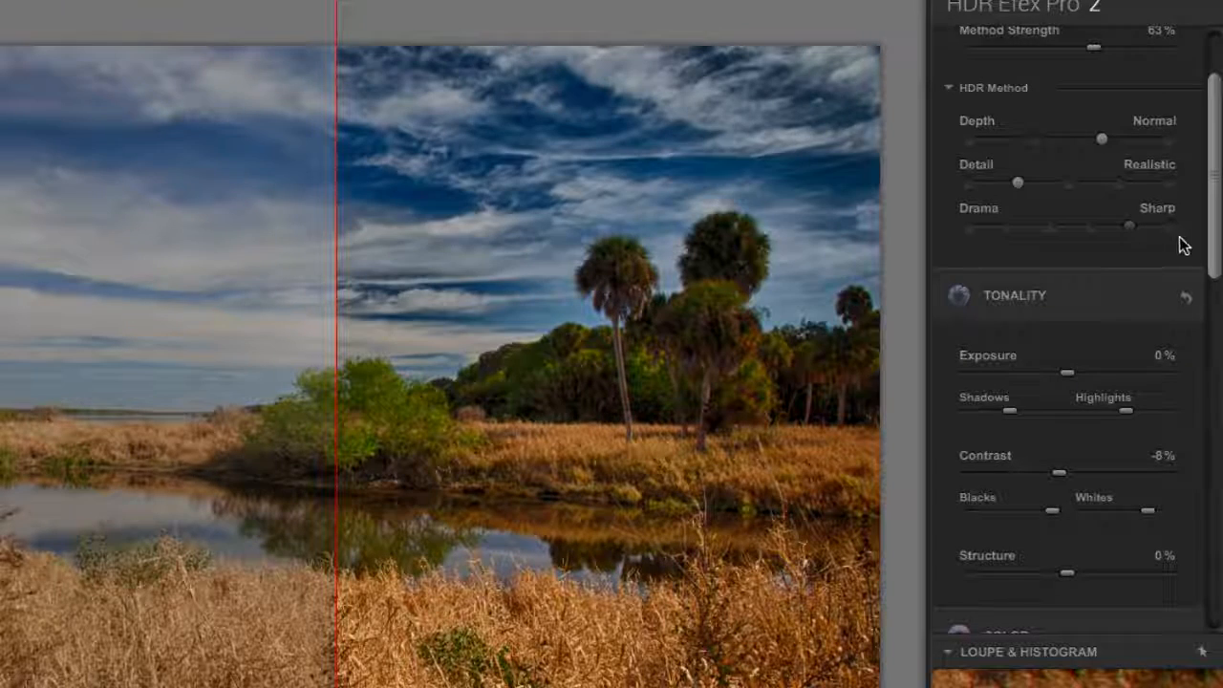
{"action": "left_click", "coordinate": [1170, 229]}
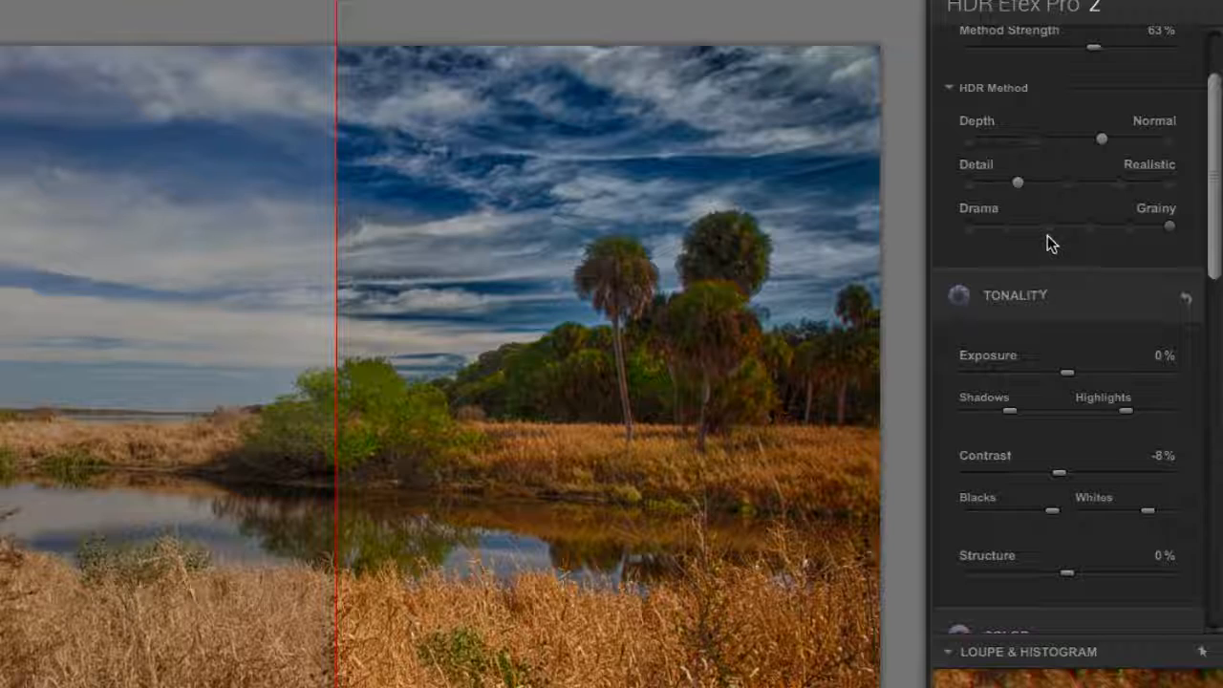
{"action": "left_click", "coordinate": [1007, 230]}
Step: Try a tonality structure of 19% and reset it to 0%
{"action": "scroll", "coordinate": [1038, 325], "scroll_direction": "down", "scroll_amount": 4}
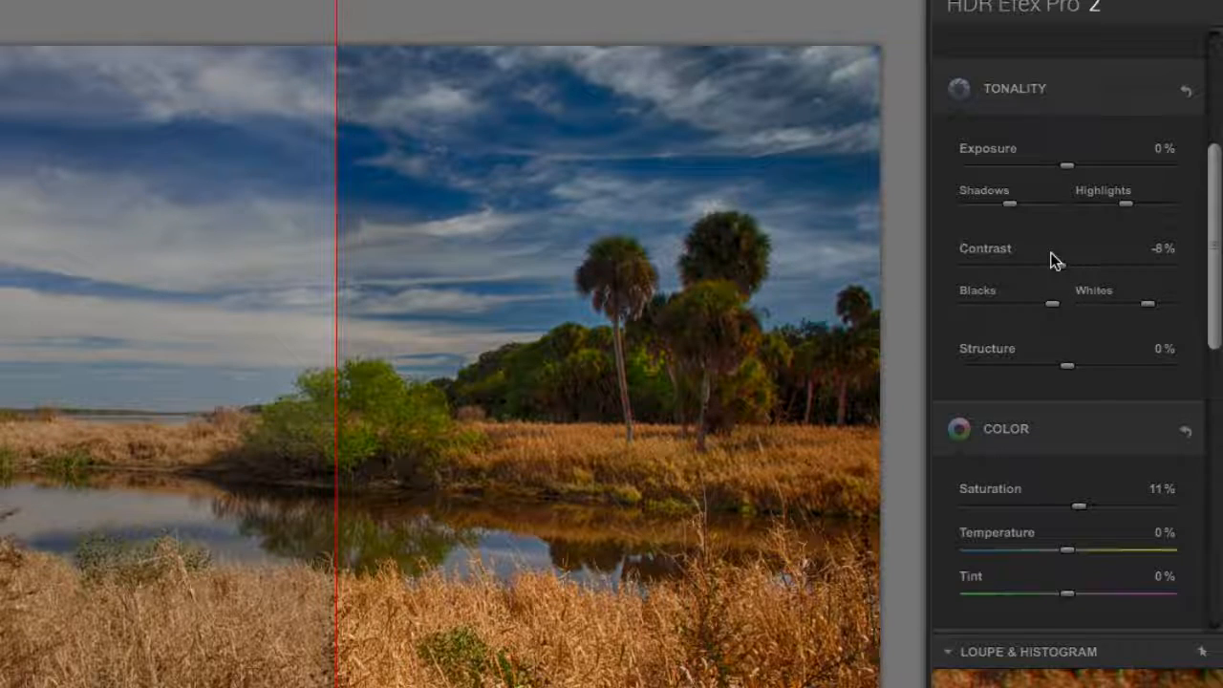
{"action": "scroll", "coordinate": [1051, 259], "scroll_direction": "down", "scroll_amount": 1}
{"action": "scroll", "coordinate": [1054, 259], "scroll_direction": "down", "scroll_amount": 1}
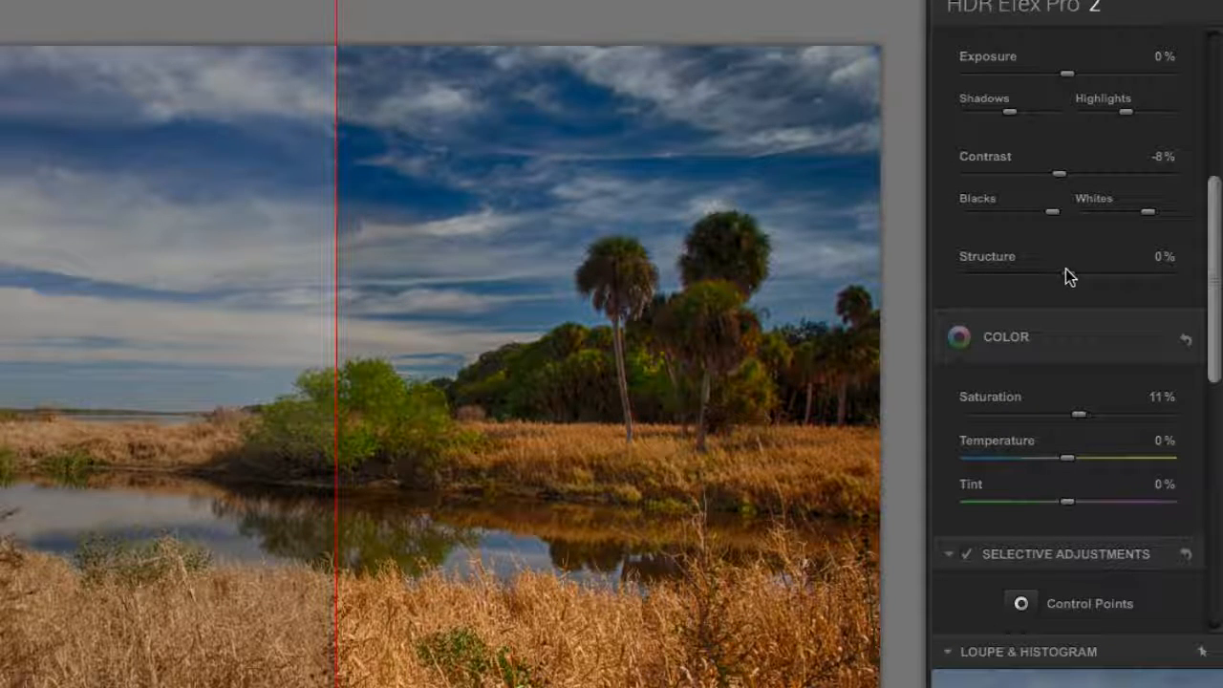
{"action": "left_click_drag", "start_coordinate": [1070, 276], "coordinate": [1086, 277]}
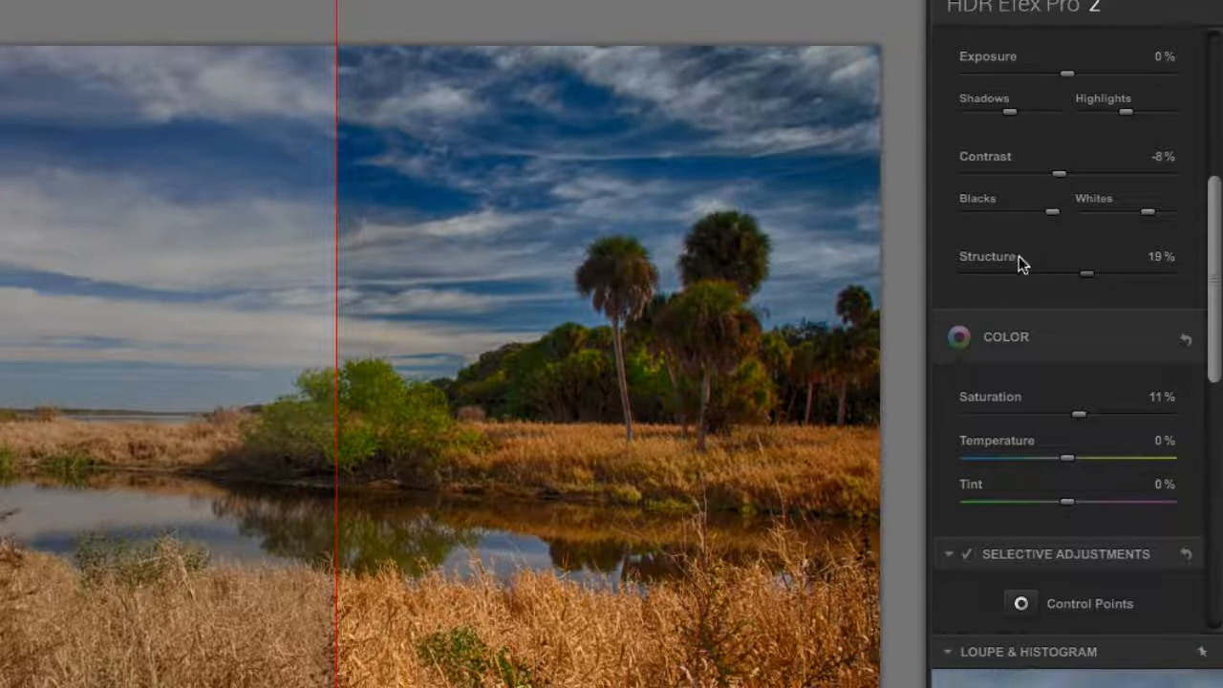
{"action": "double_click", "coordinate": [1086, 278]}
Step: Try the color saturation and a cooler temperature, and reset the temperature to 0%
{"action": "scroll", "coordinate": [1101, 428], "scroll_direction": "down", "scroll_amount": 1}
{"action": "scroll", "coordinate": [1101, 432], "scroll_direction": "down", "scroll_amount": 2}
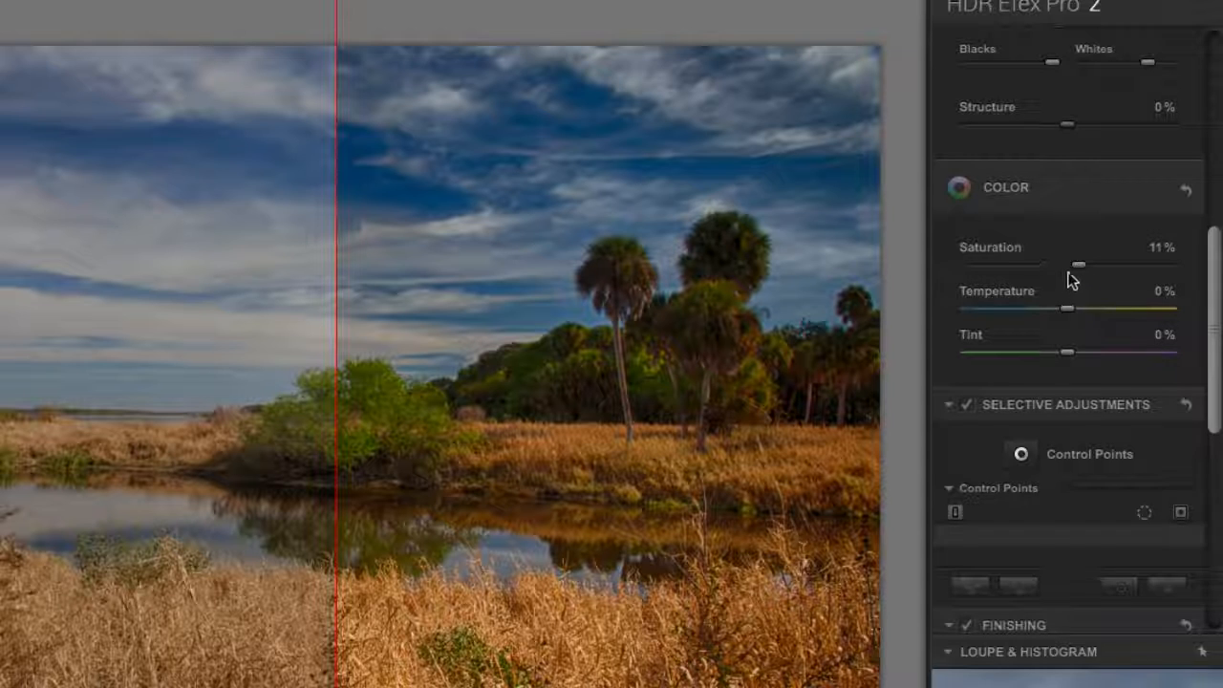
{"action": "mouse_move", "coordinate": [1073, 271]}
{"action": "left_mouse_down"}
{"action": "mouse_move", "coordinate": [1130, 273]}
{"action": "mouse_move", "coordinate": [1014, 269]}
{"action": "mouse_move", "coordinate": [1079, 274]}
{"action": "left_mouse_up"}
{"action": "left_click_drag", "start_coordinate": [1089, 310], "coordinate": [1030, 313]}
{"action": "double_click", "coordinate": [1030, 311]}
Step: Place a control point on the palm trees, show its selection mask and hide the mask again
{"action": "scroll", "coordinate": [1104, 368], "scroll_direction": "down", "scroll_amount": 2}
{"action": "scroll", "coordinate": [1104, 361], "scroll_direction": "down", "scroll_amount": 6}
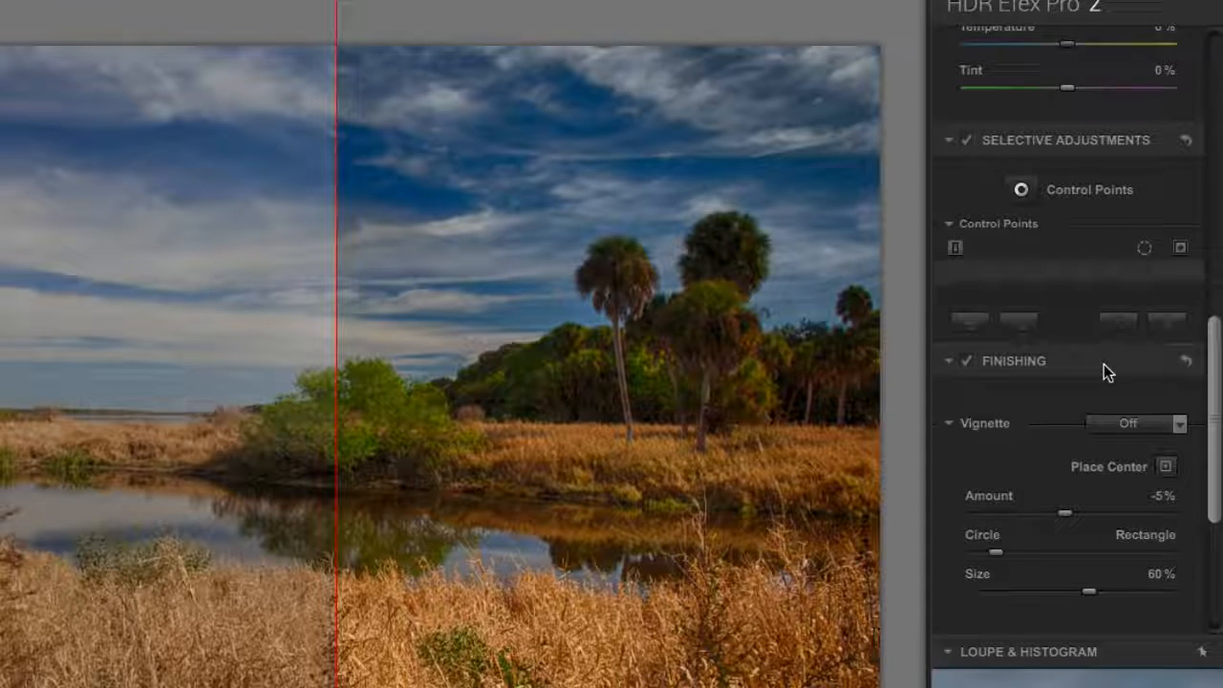
{"action": "left_click", "coordinate": [1022, 192]}
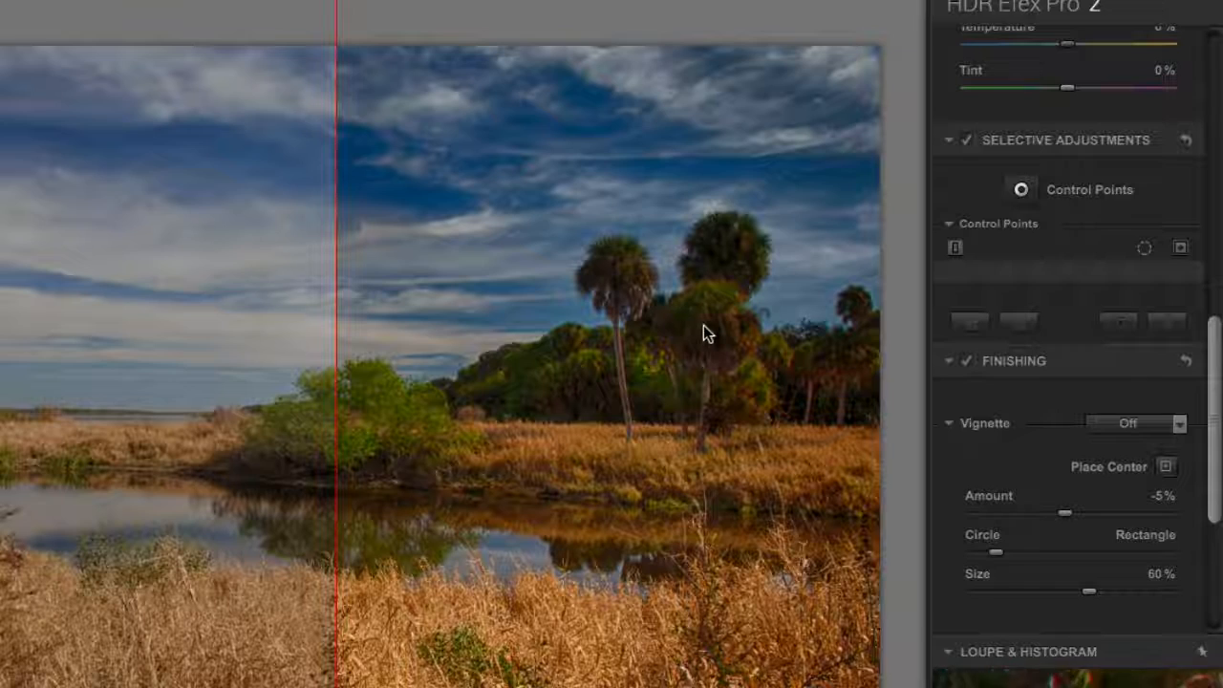
{"action": "left_click", "coordinate": [1020, 191]}
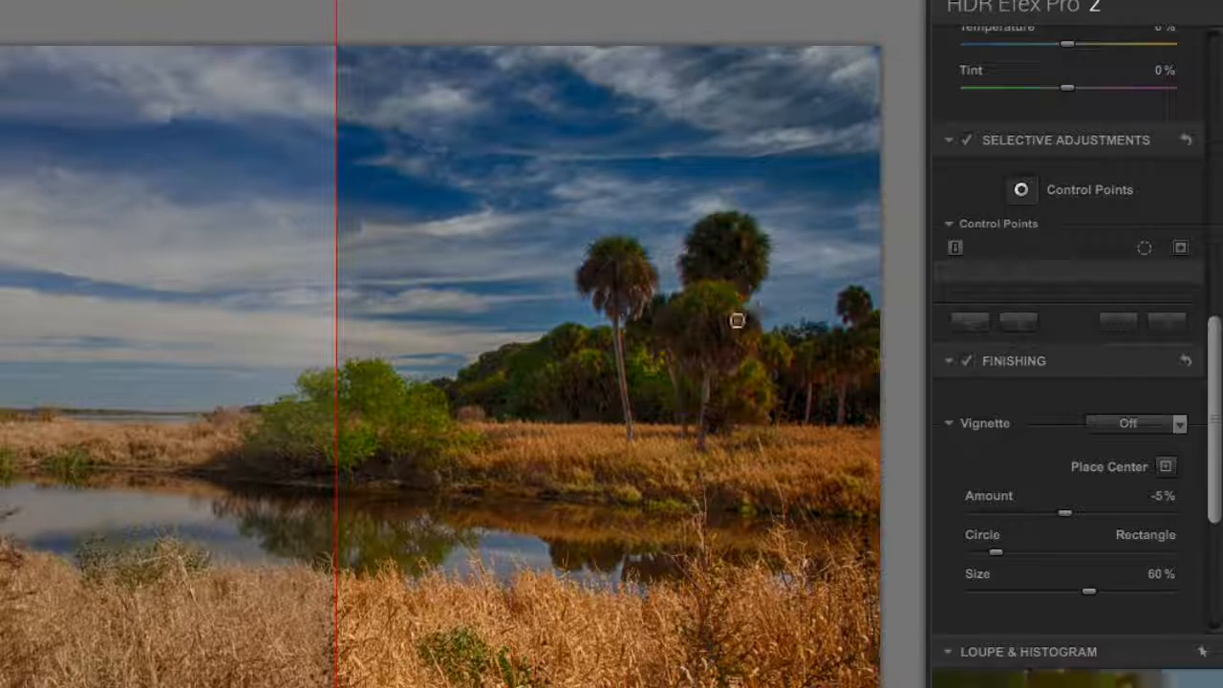
{"action": "left_click", "coordinate": [708, 329]}
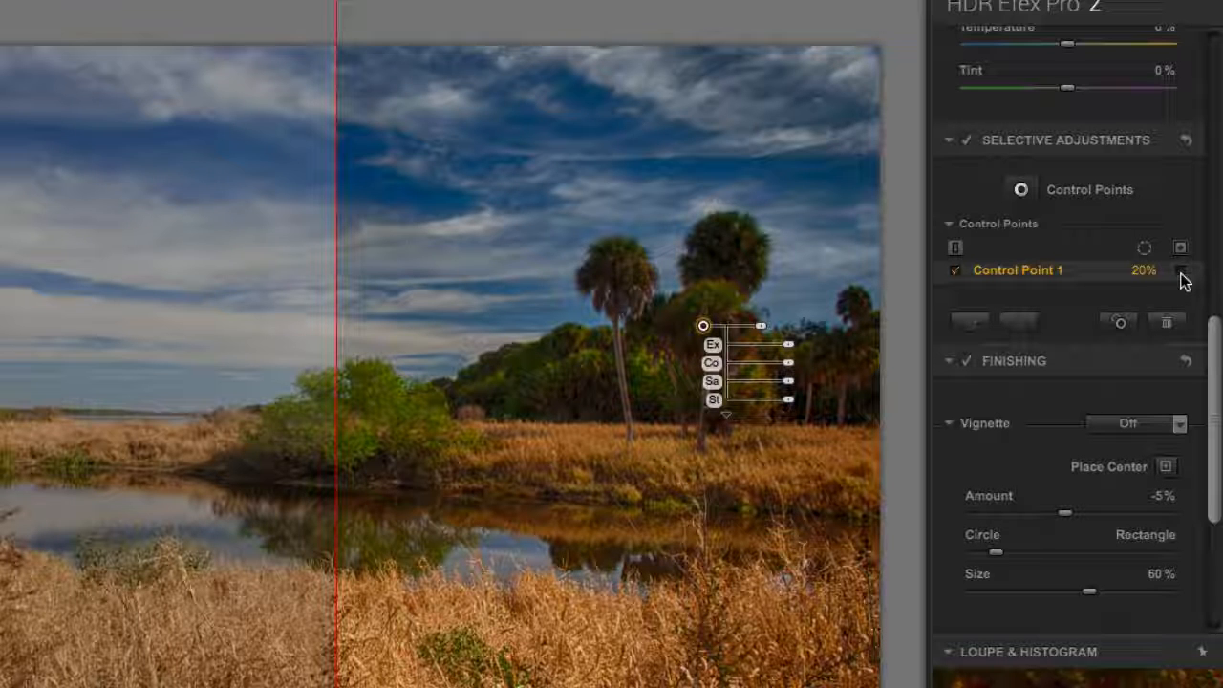
{"action": "left_click", "coordinate": [1180, 272]}
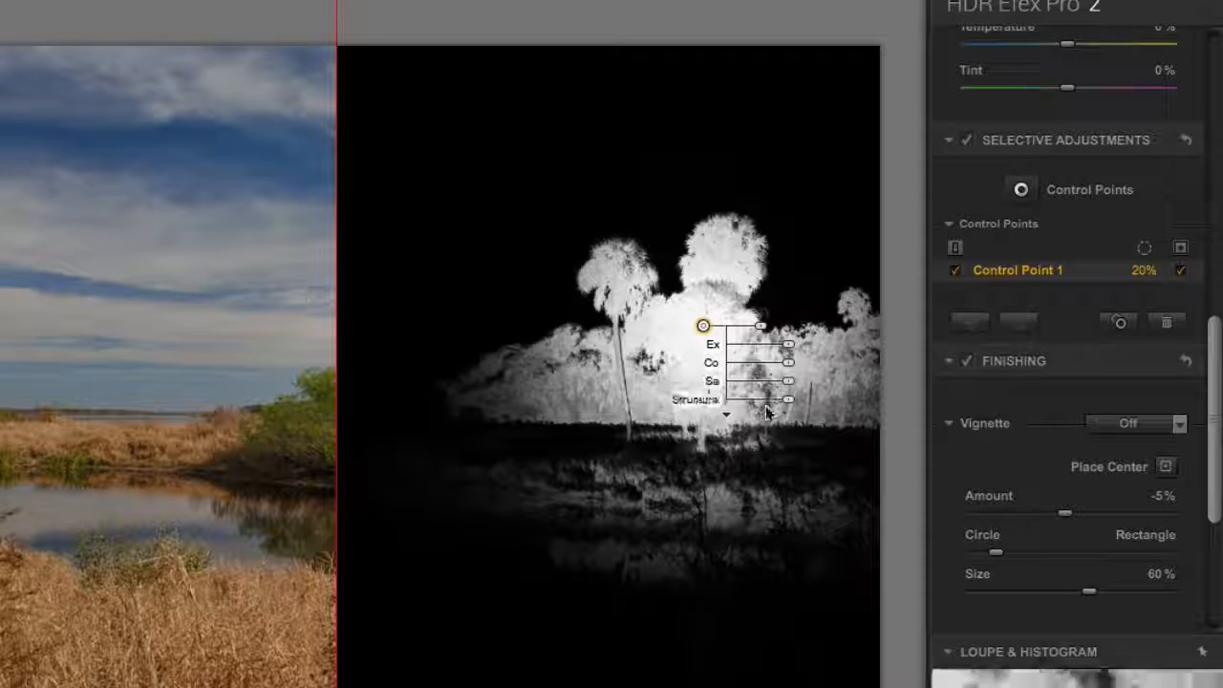
{"action": "left_click", "coordinate": [1181, 273]}
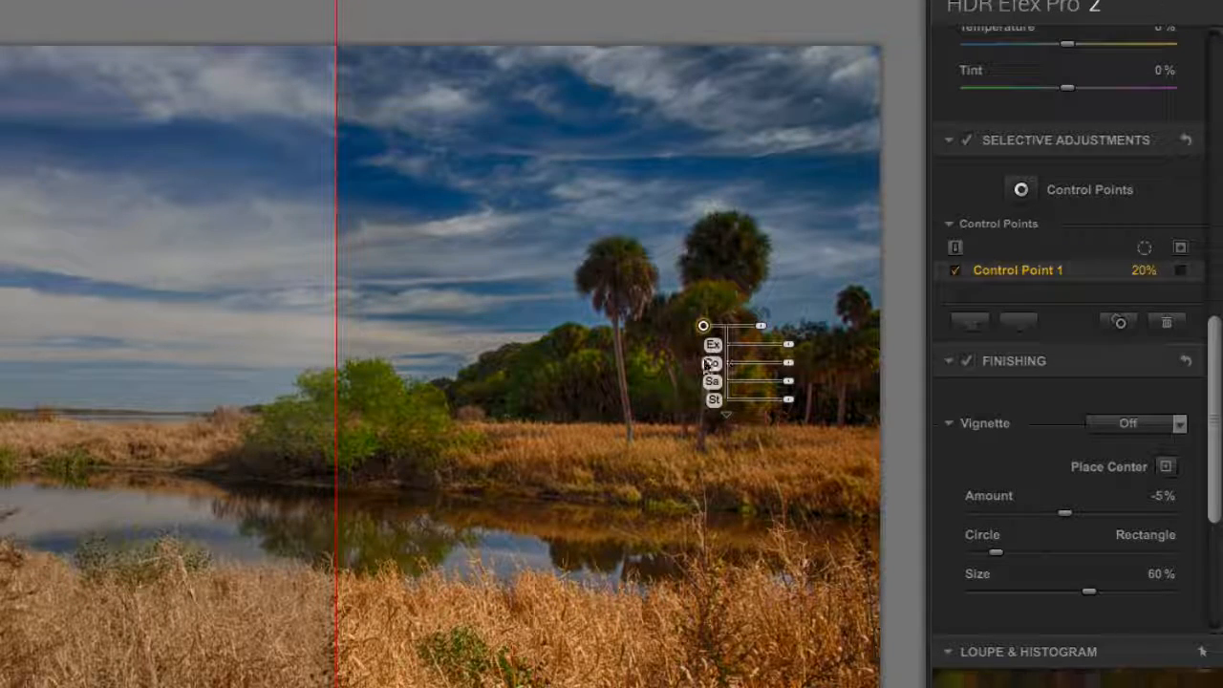
Step: Expand the palm tree control point's adjustments, try a higher exposure there and delete the control point
{"action": "left_click", "coordinate": [726, 417]}
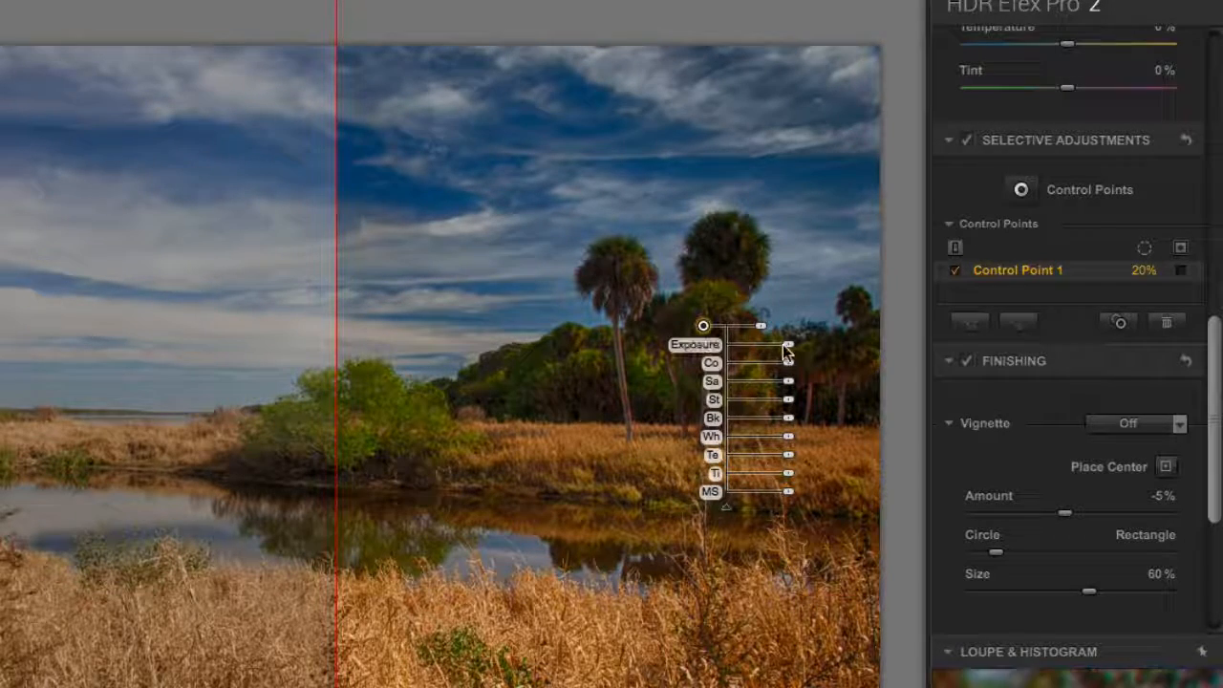
{"action": "left_click_drag", "start_coordinate": [789, 352], "coordinate": [819, 352]}
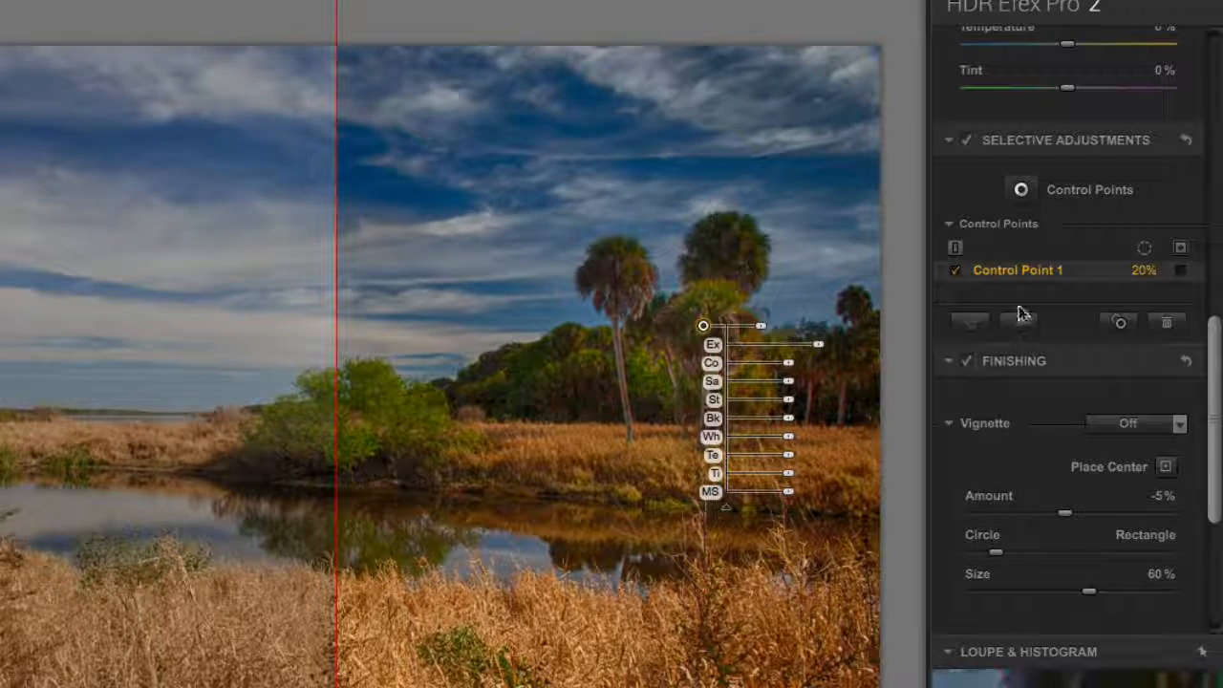
{"action": "left_click", "coordinate": [1168, 326]}
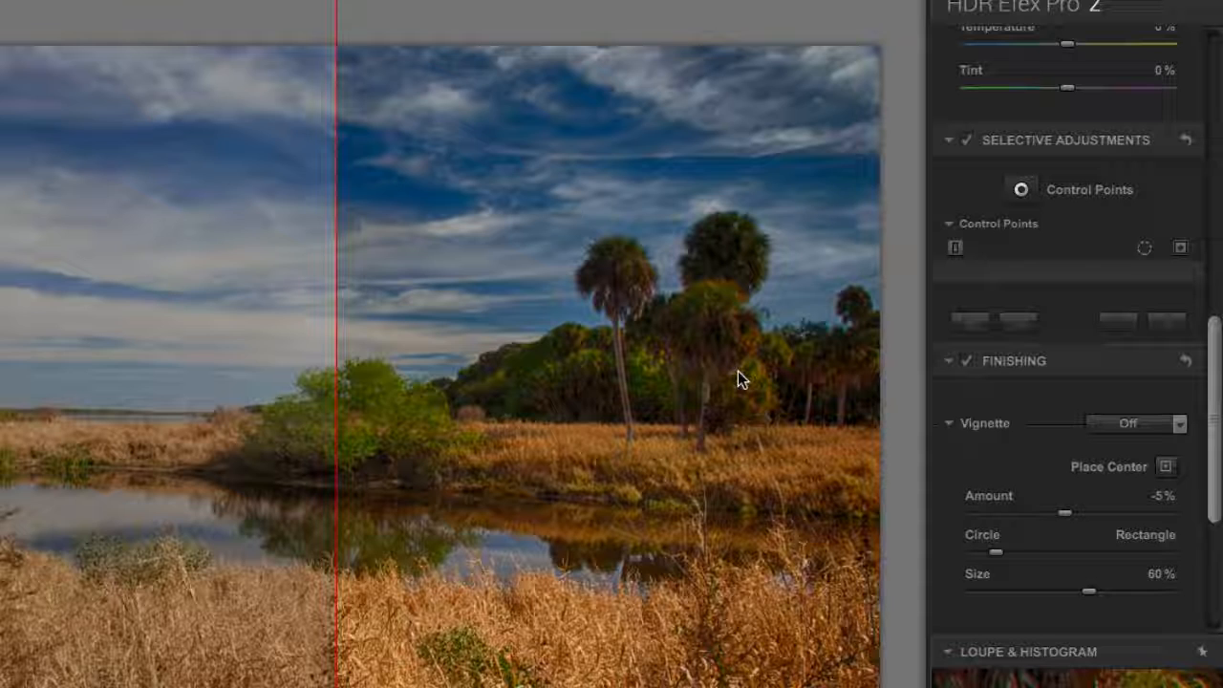
Step: Apply the White Frame 1 vignette with an amount of 19%, a slightly less rectangular shape and a size of 60%
{"action": "left_click", "coordinate": [1180, 424]}
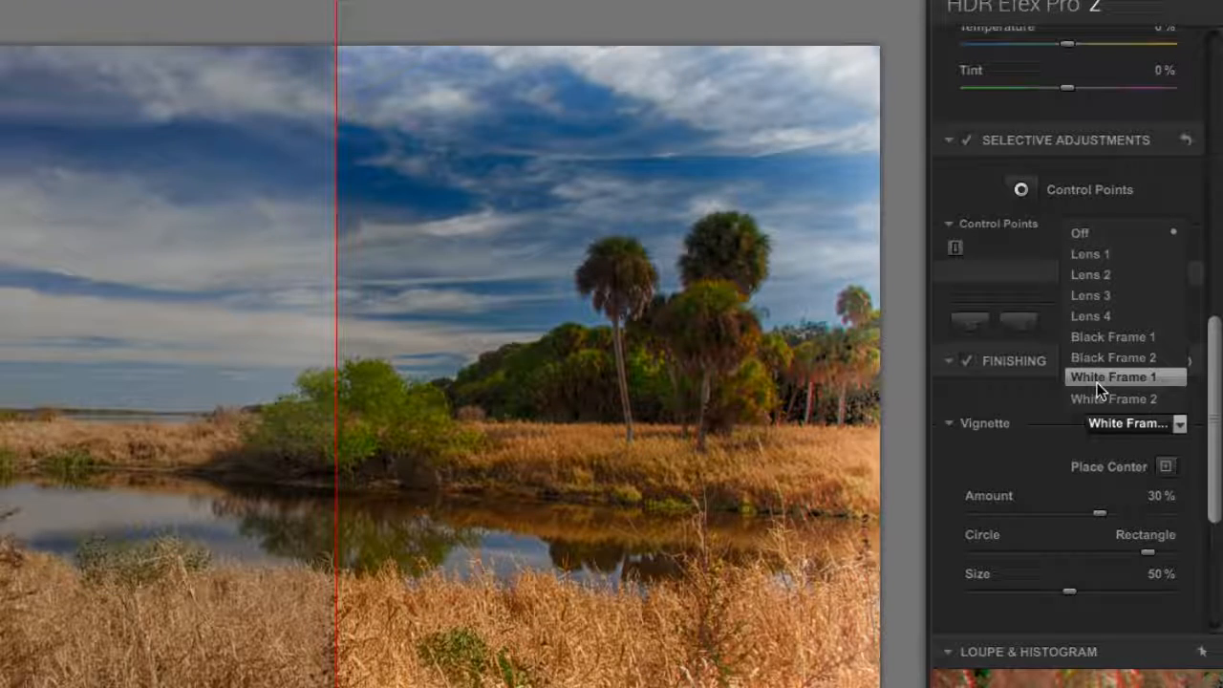
{"action": "left_click", "coordinate": [1097, 382]}
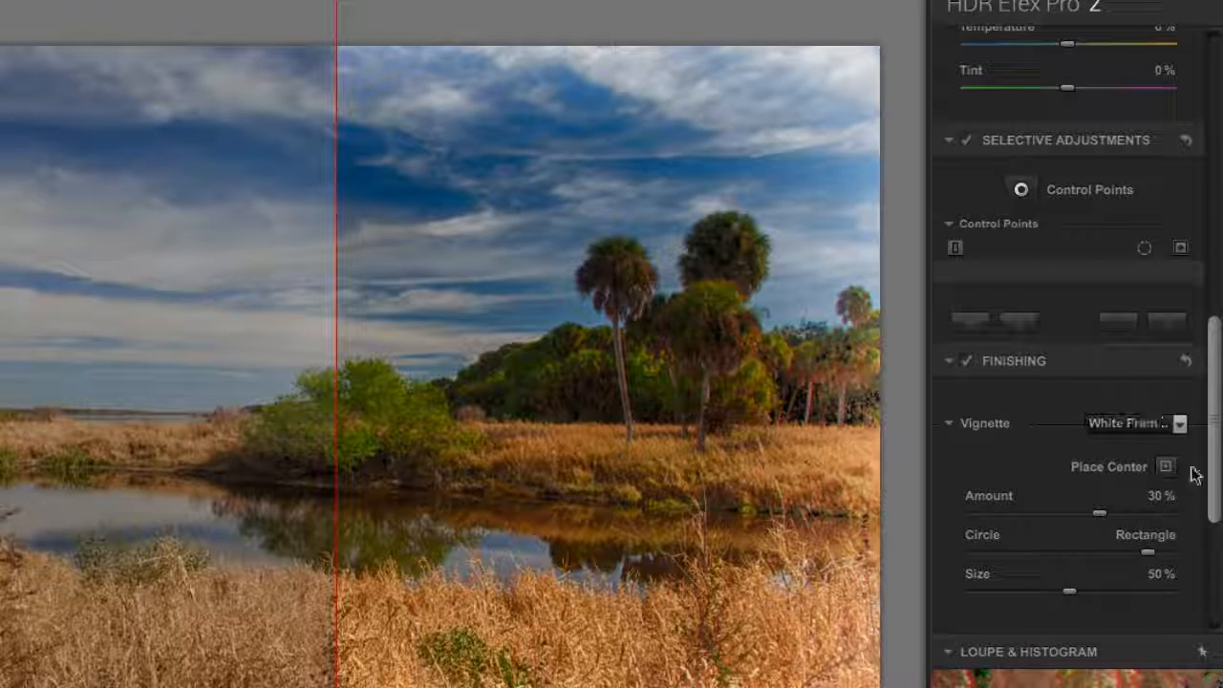
{"action": "scroll", "coordinate": [1039, 447], "scroll_direction": "down", "scroll_amount": 2}
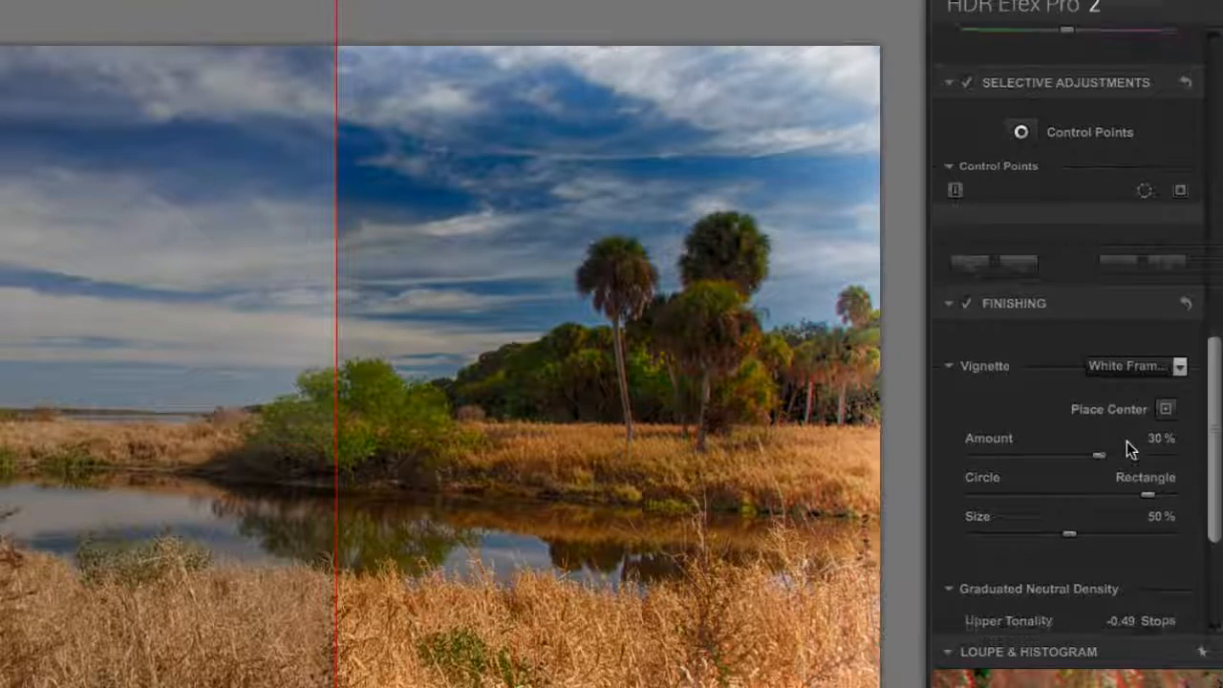
{"action": "scroll", "coordinate": [1127, 442], "scroll_direction": "down", "scroll_amount": 4}
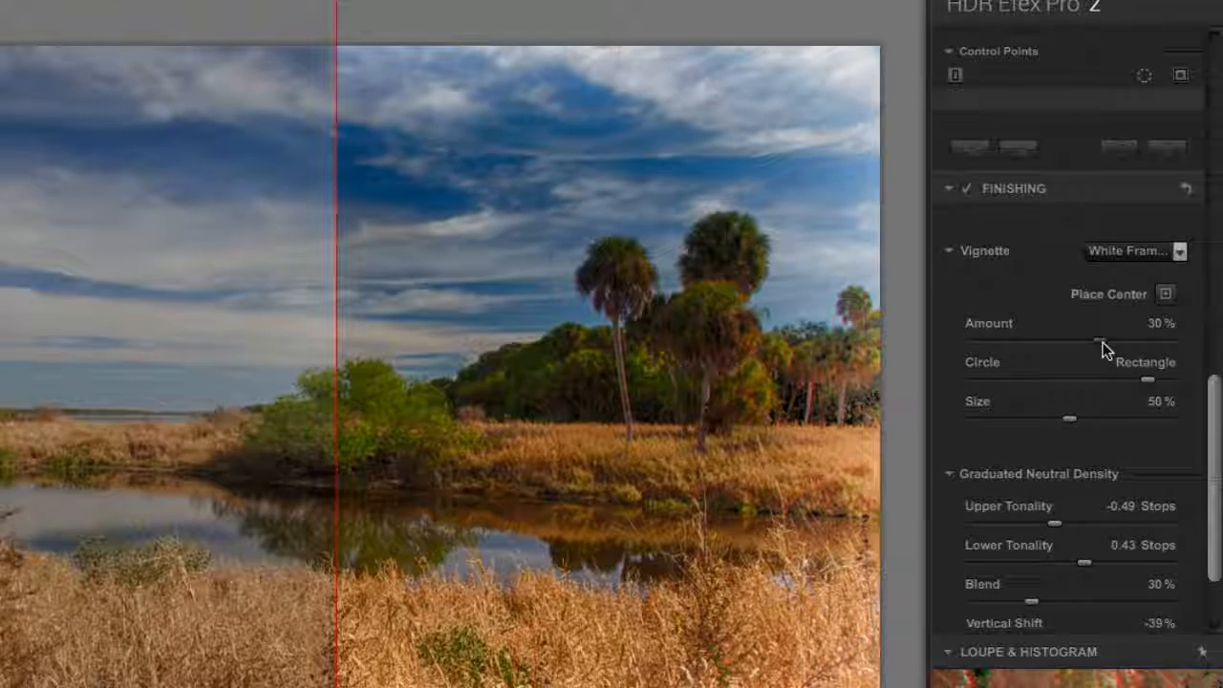
{"action": "mouse_move", "coordinate": [1100, 346]}
{"action": "left_mouse_down"}
{"action": "mouse_move", "coordinate": [1061, 349]}
{"action": "mouse_move", "coordinate": [1093, 347]}
{"action": "left_mouse_up"}
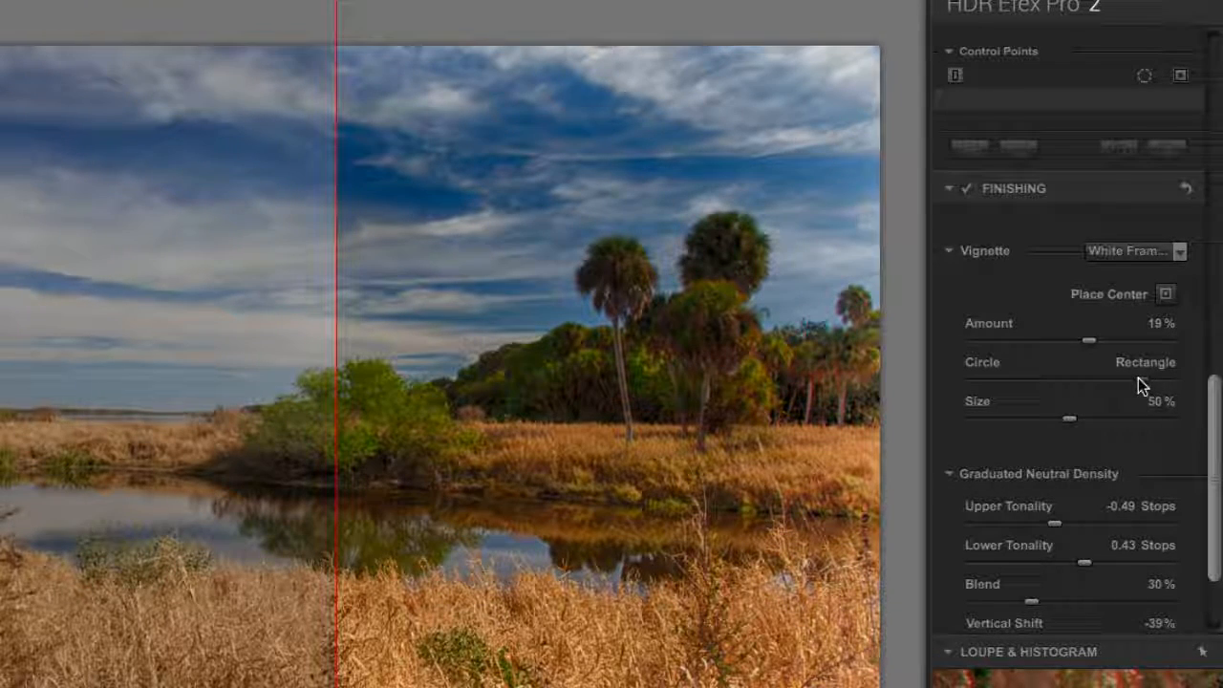
{"action": "mouse_move", "coordinate": [1138, 381]}
{"action": "left_mouse_down"}
{"action": "mouse_move", "coordinate": [1059, 379]}
{"action": "mouse_move", "coordinate": [1137, 383]}
{"action": "left_mouse_up"}
{"action": "mouse_move", "coordinate": [1071, 423]}
{"action": "left_mouse_down"}
{"action": "mouse_move", "coordinate": [1100, 424]}
{"action": "mouse_move", "coordinate": [1081, 423]}
{"action": "left_mouse_up"}
Step: Set the graduated neutral density blend to 36%, preview the Vintage 1 curve and keep Levels & Curves at Neutral
{"action": "scroll", "coordinate": [1106, 450], "scroll_direction": "down", "scroll_amount": 3}
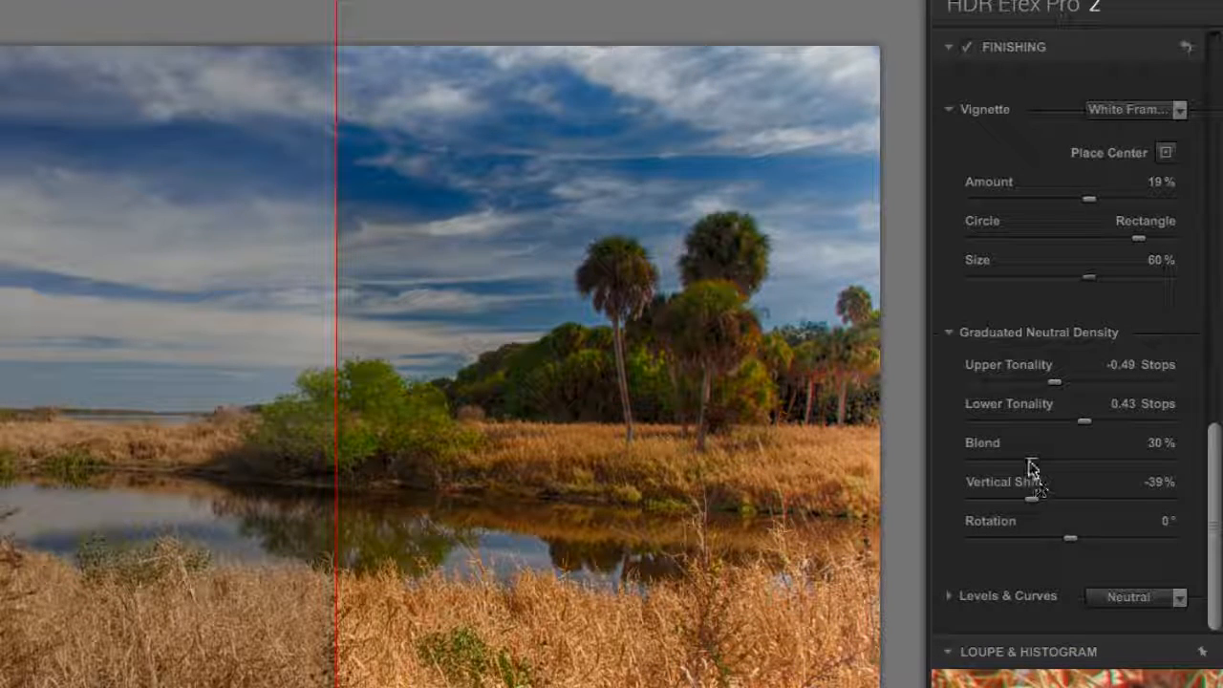
{"action": "mouse_move", "coordinate": [1030, 460]}
{"action": "left_mouse_down"}
{"action": "mouse_move", "coordinate": [1126, 464]}
{"action": "mouse_move", "coordinate": [996, 461]}
{"action": "mouse_move", "coordinate": [1071, 468]}
{"action": "mouse_move", "coordinate": [1045, 460]}
{"action": "left_mouse_up"}
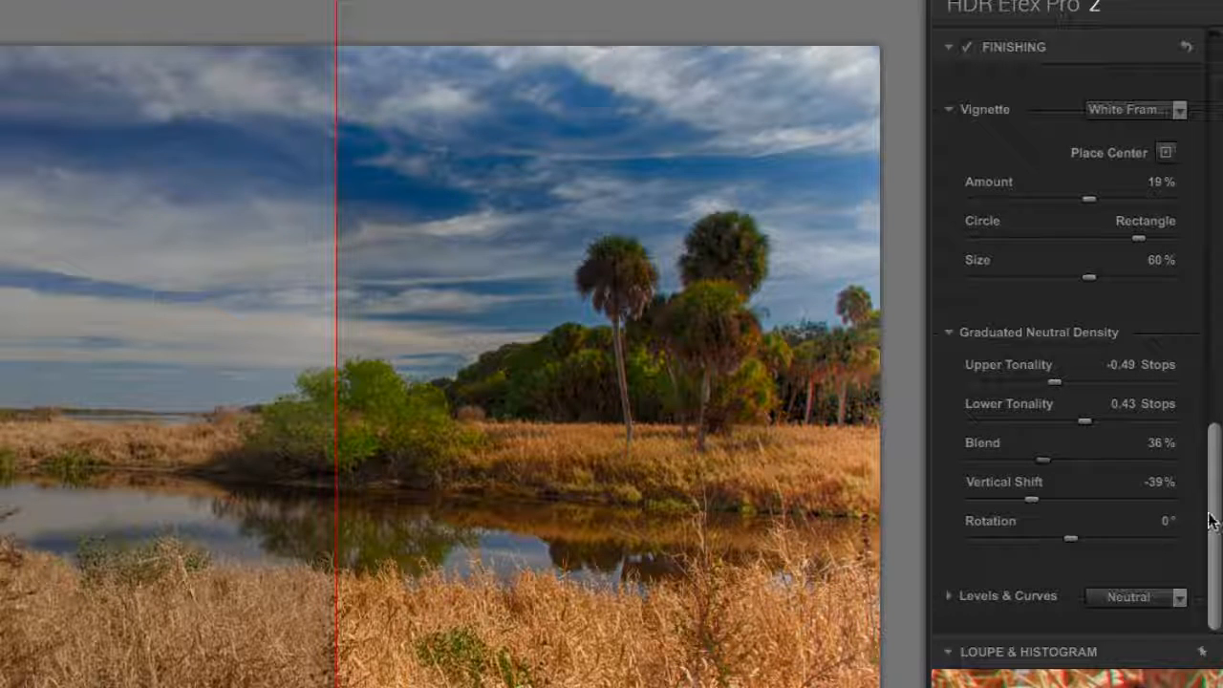
{"action": "left_click", "coordinate": [1181, 597]}
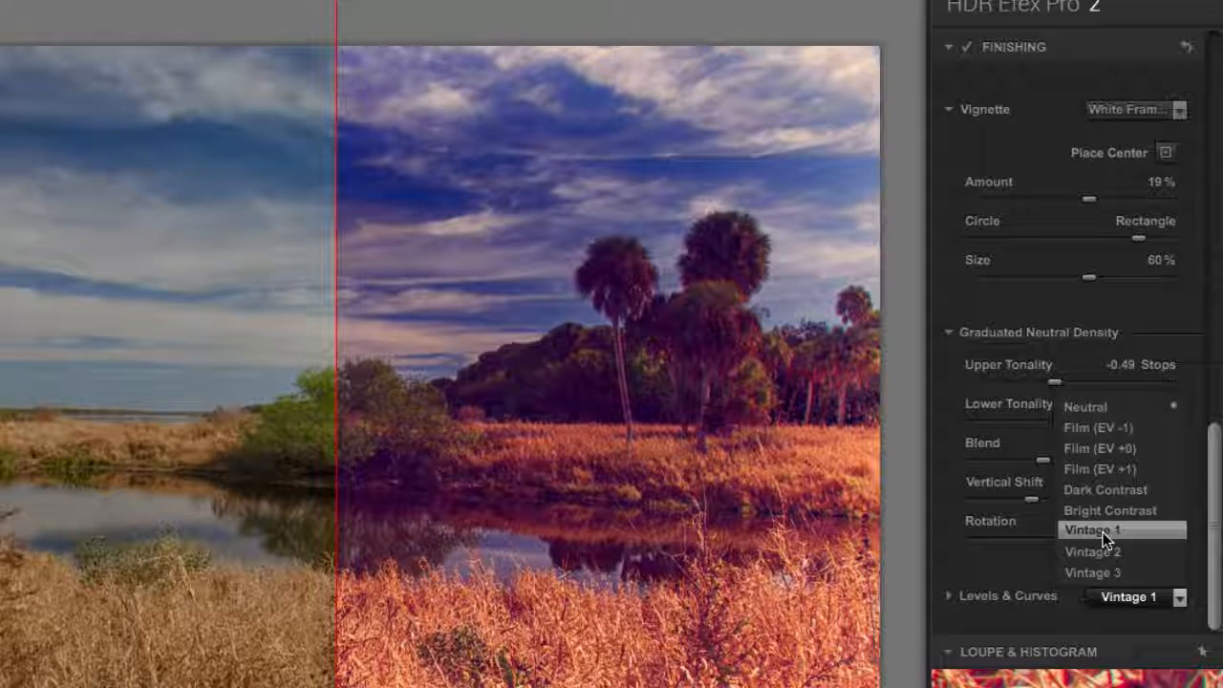
{"action": "left_click", "coordinate": [1106, 405]}
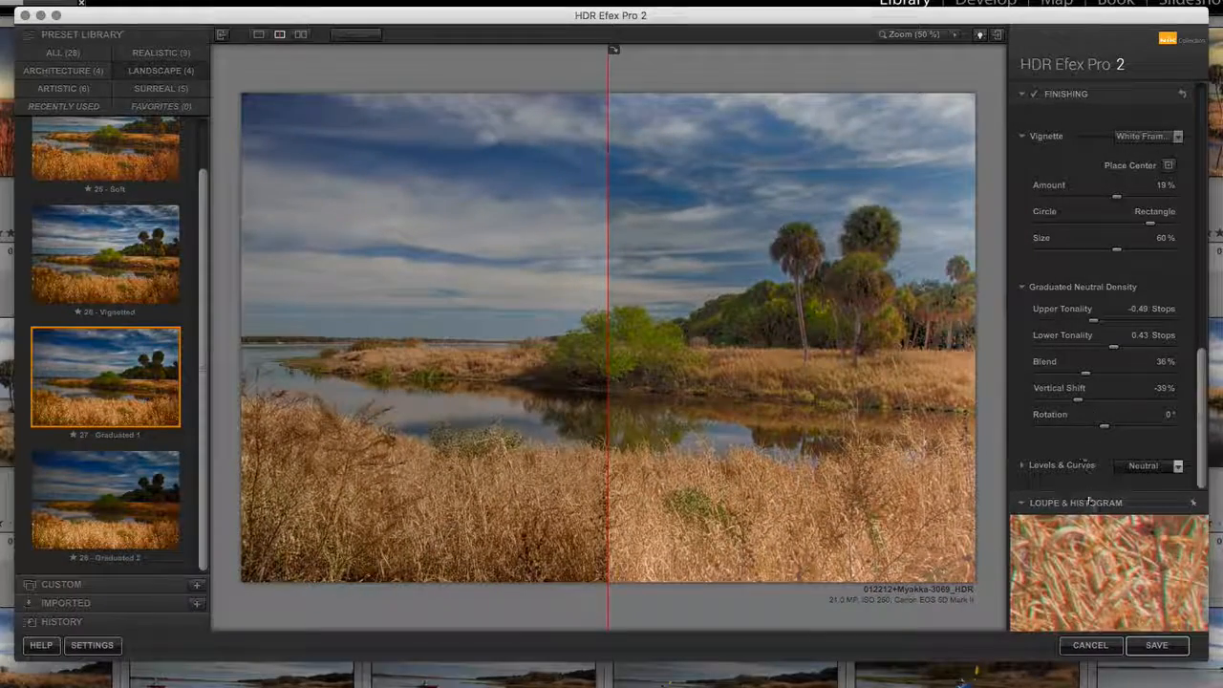
Step: Save the HDR image back to Lightroom and leave the comparison to view it alone
{"action": "left_click", "coordinate": [1156, 647]}
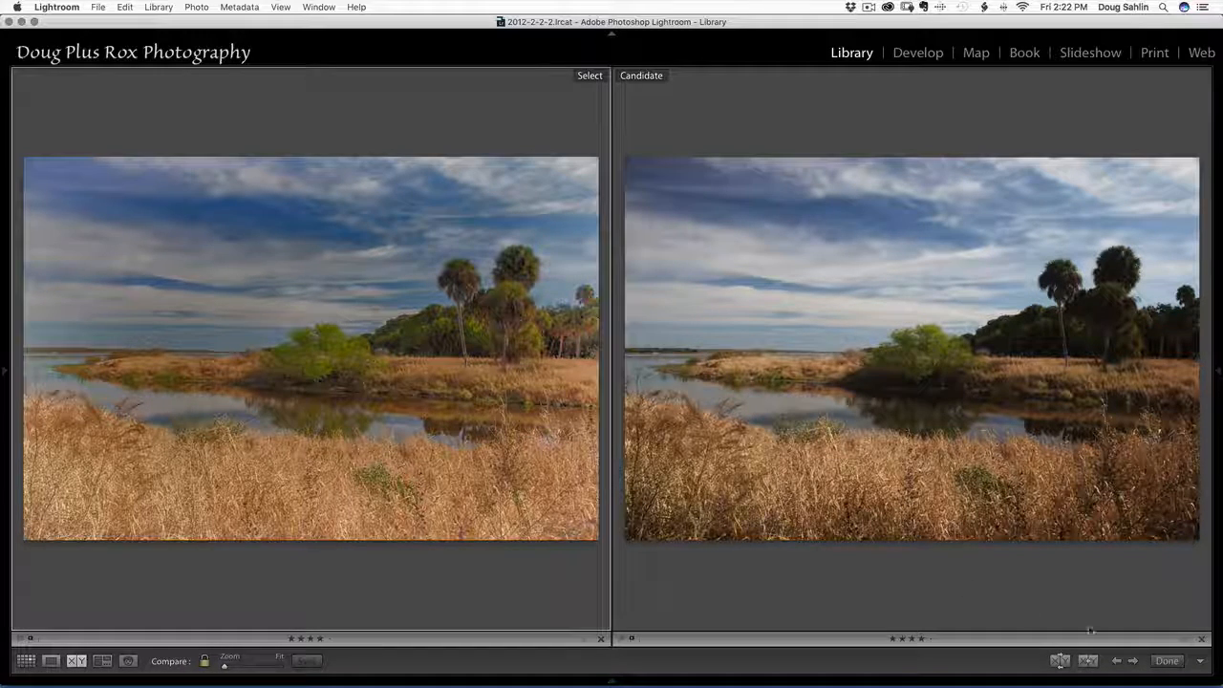
{"action": "left_click", "coordinate": [1167, 661]}
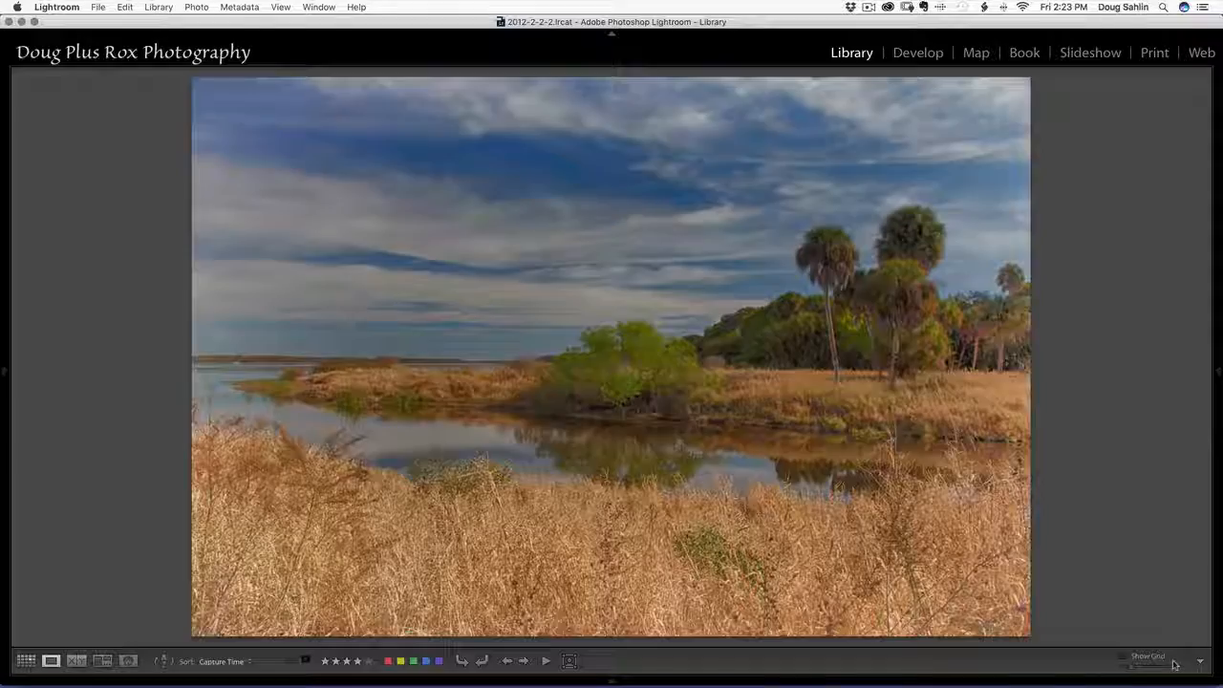
Step: Open the saved HDR image in the Develop module and lower its exposure to -0.55
{"action": "mouse_move", "coordinate": [1219, 376]}
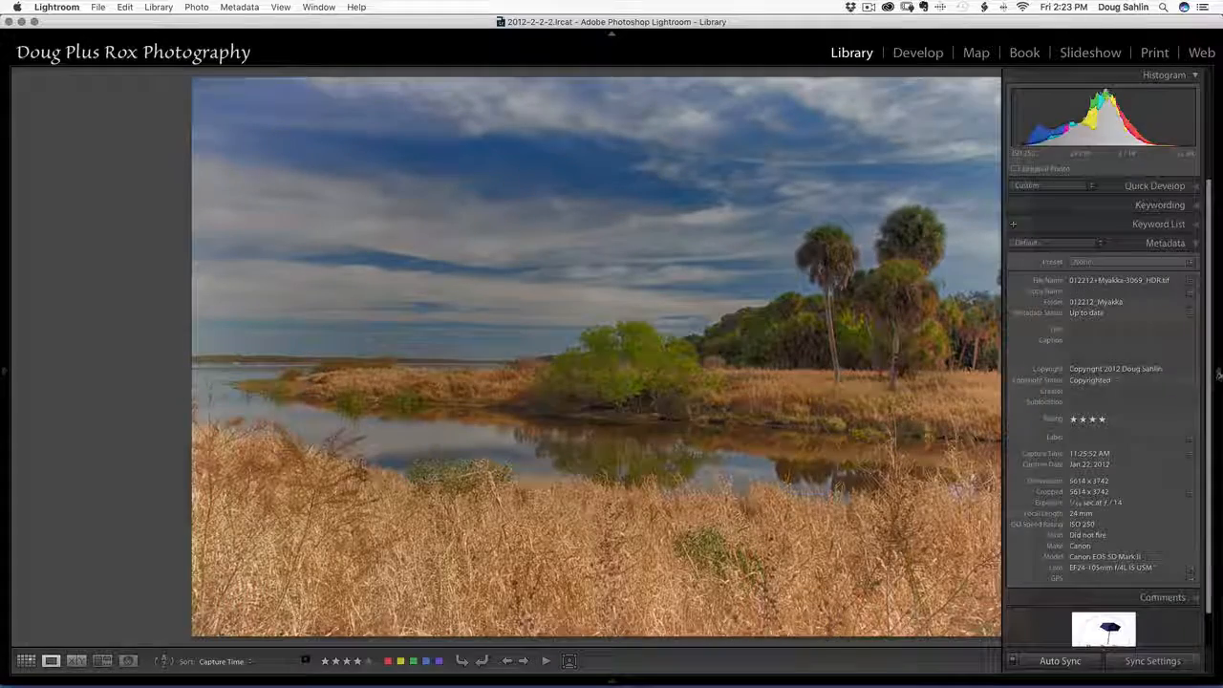
{"action": "left_click", "coordinate": [923, 53]}
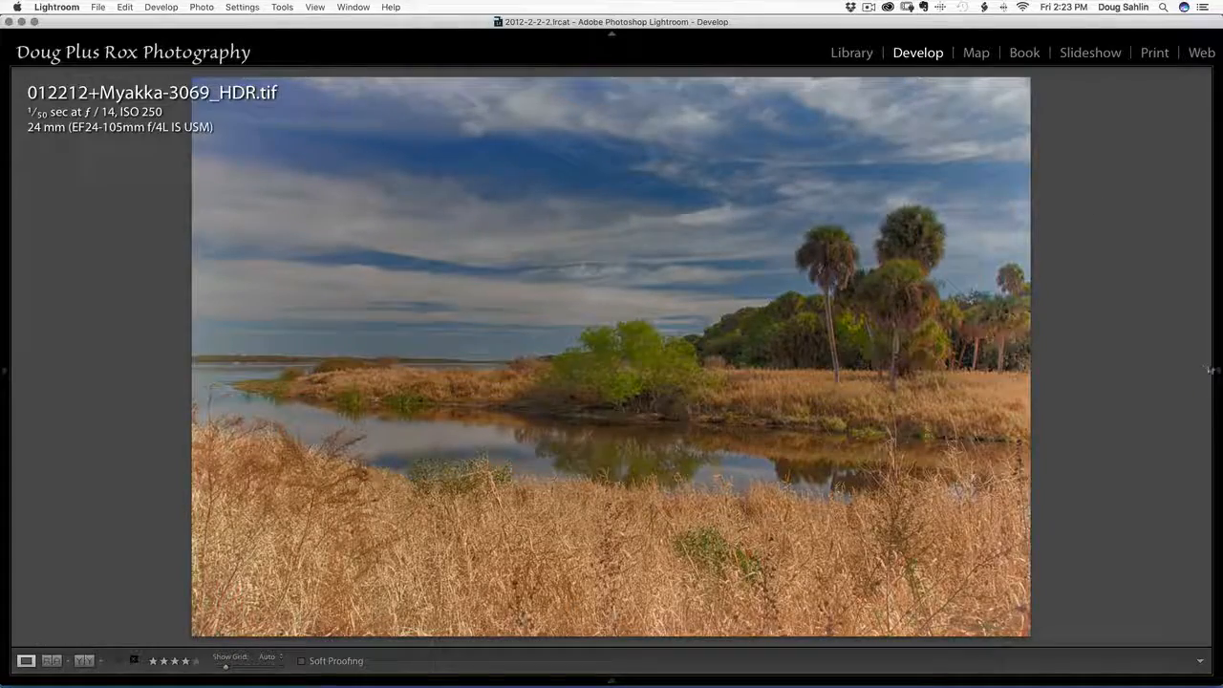
{"action": "mouse_move", "coordinate": [1218, 363]}
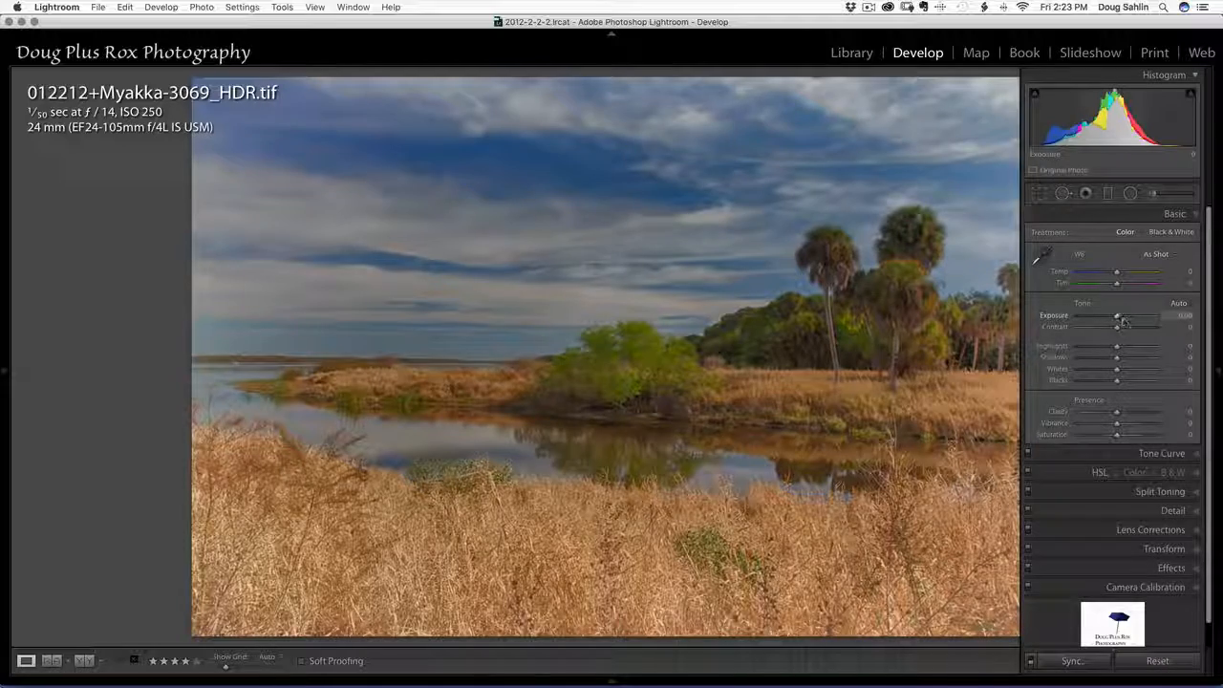
{"action": "left_click_drag", "start_coordinate": [1124, 321], "coordinate": [1114, 319]}
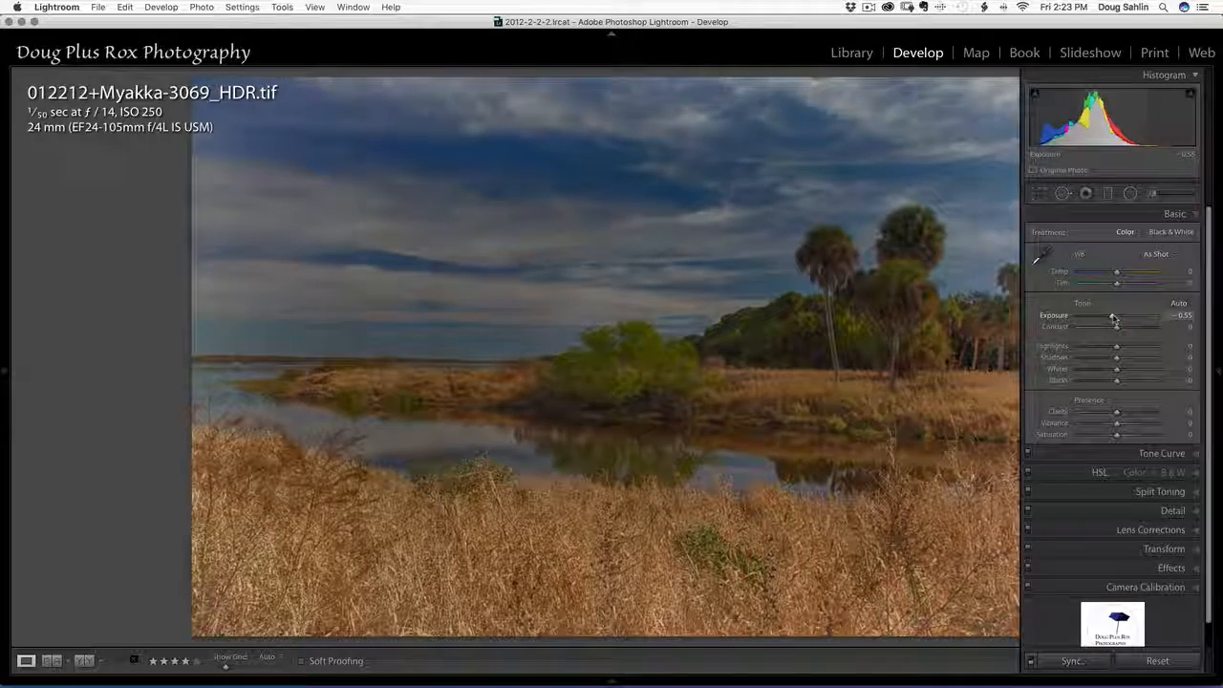